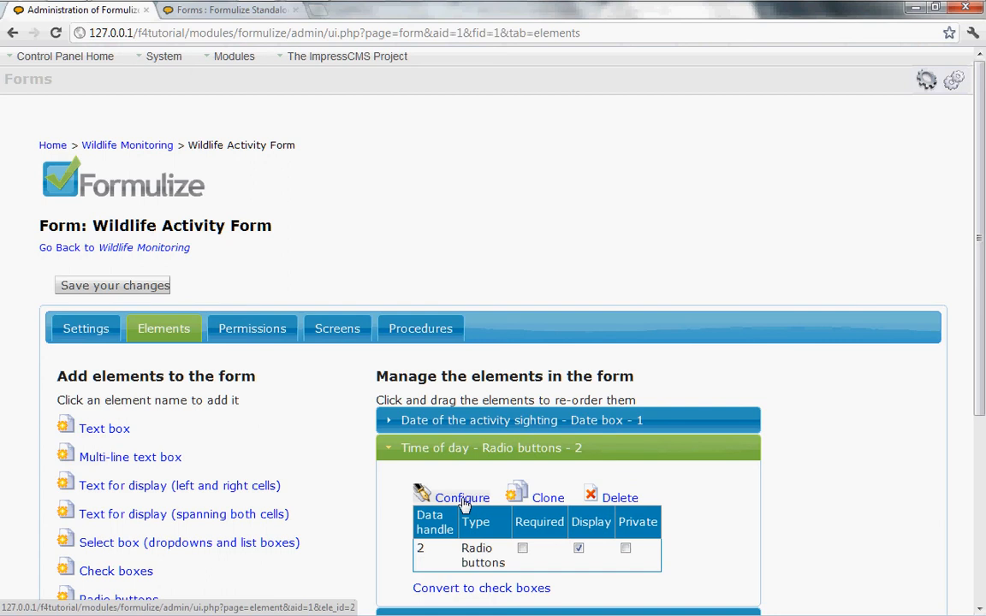
# - Open the Time of day options list (Morning, Midday, Evening, Night) and preview the live form
pyautogui.click(463, 501)
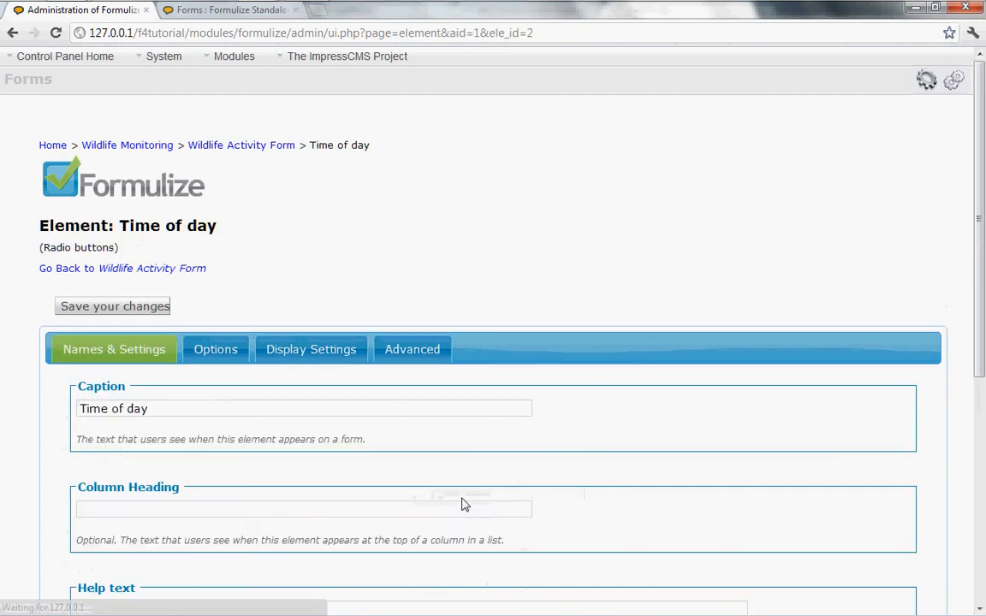
pyautogui.click(221, 356)
pyautogui.scroll(-3, 322, 455)
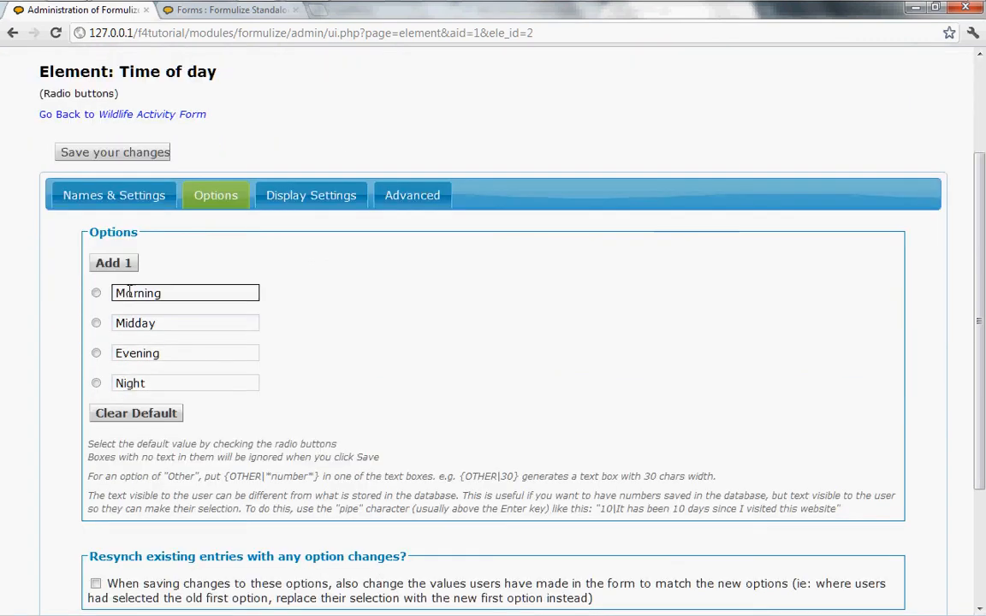
pyautogui.click(113, 263)
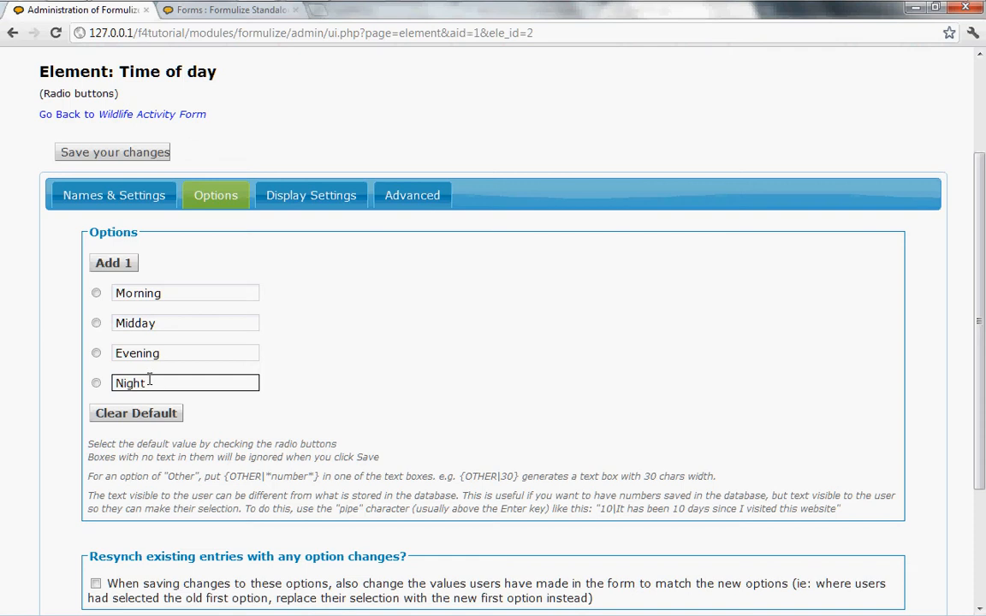
pyautogui.click(231, 10)
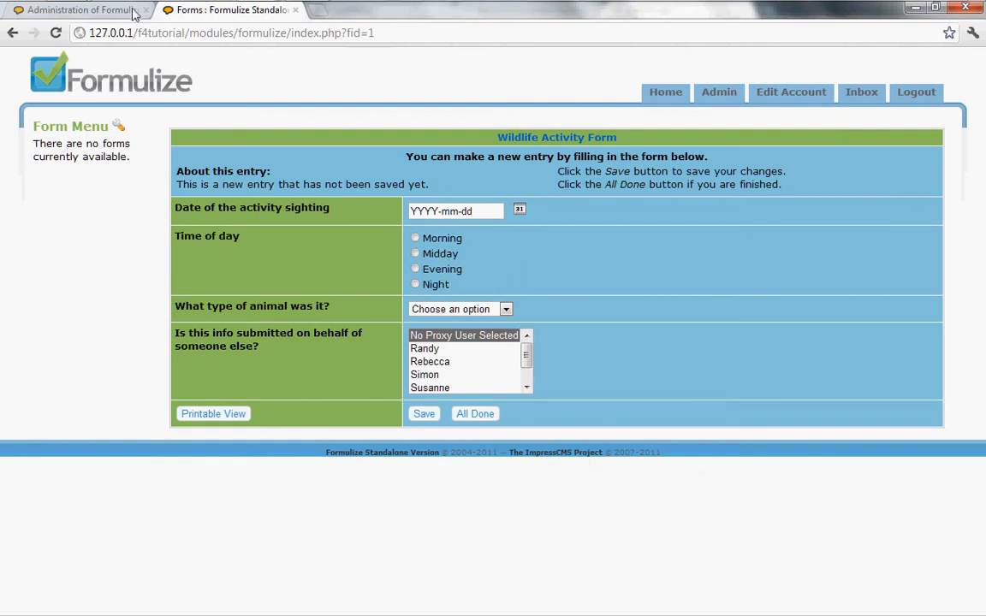
pyautogui.click(82, 11)
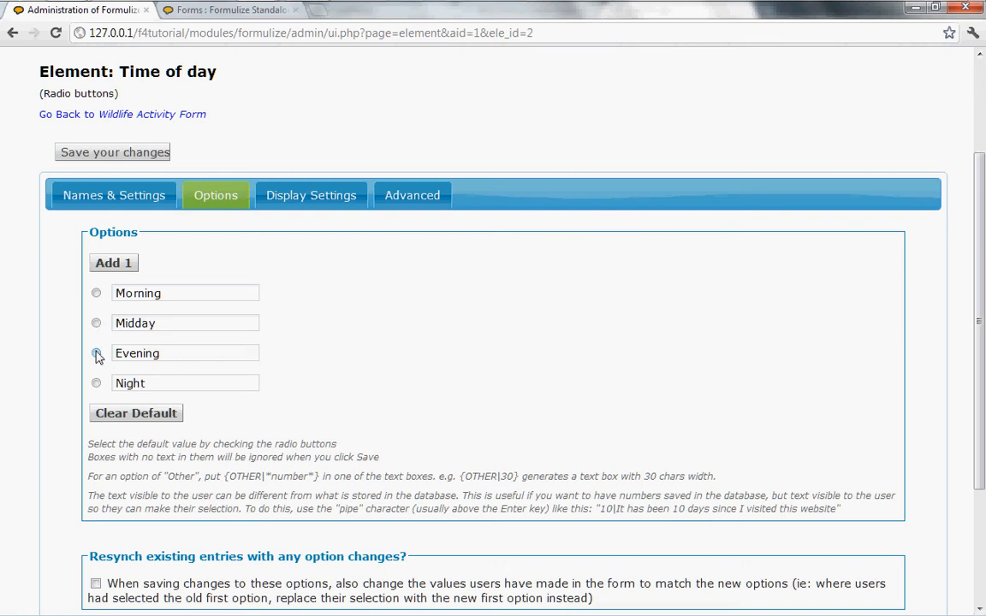
# - Add a fifth Time of day option, {OTHER|30}, and save it
pyautogui.scroll(-2, 368, 374)
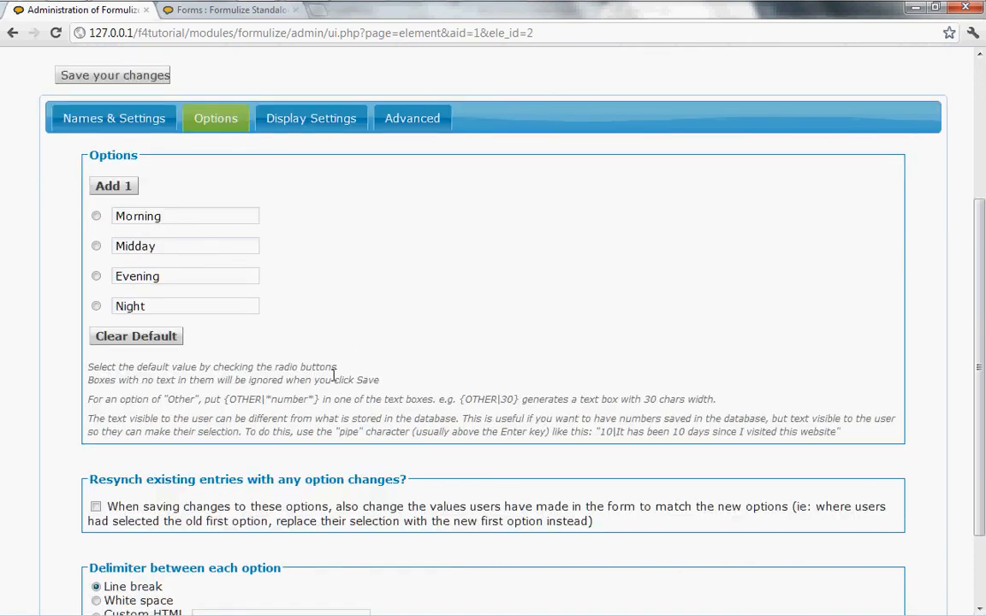
pyautogui.click(114, 188)
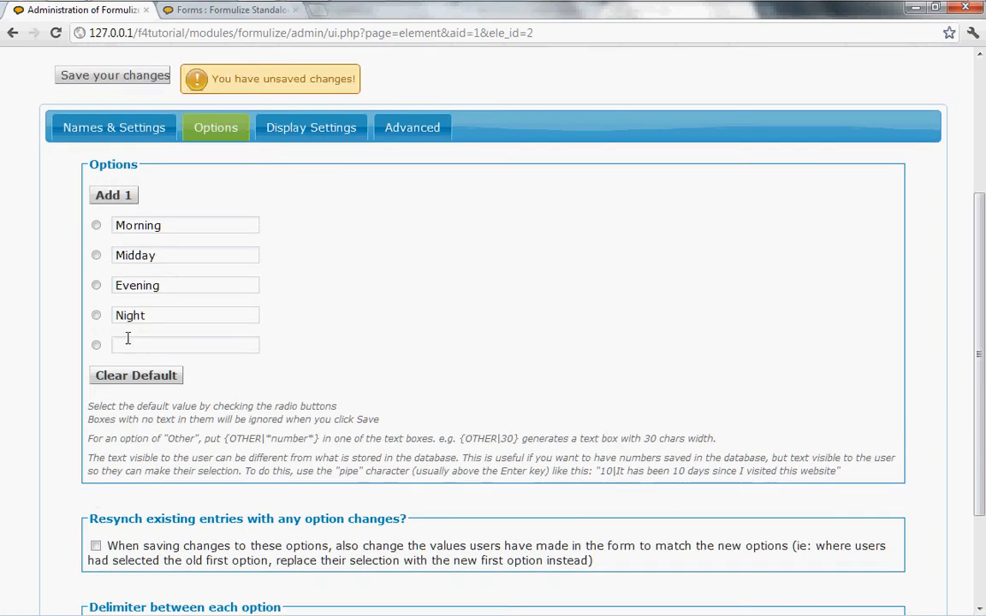
pyautogui.click(134, 345)
pyautogui.write('{')
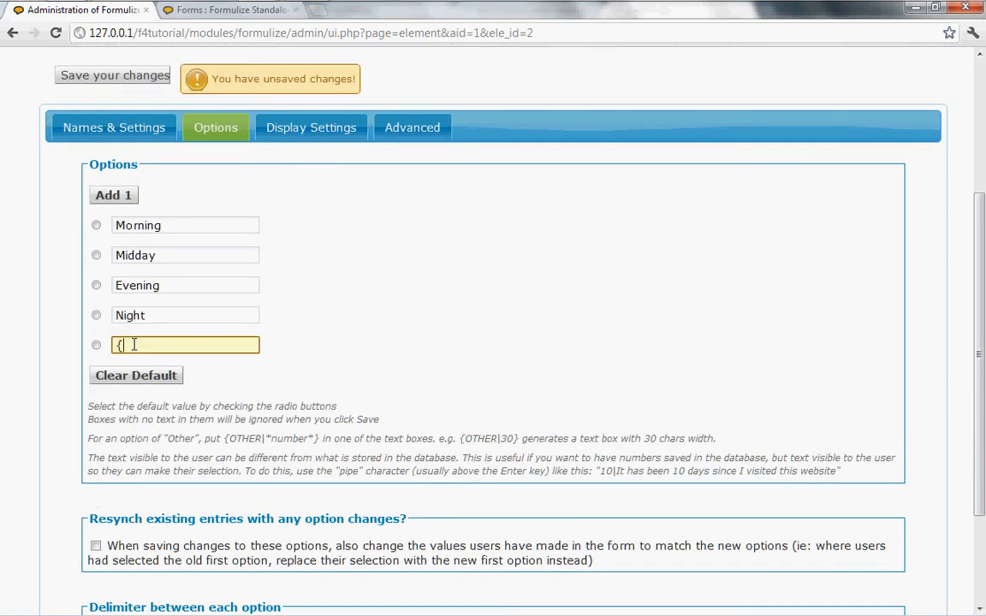
pyautogui.write('OTHER|30}')
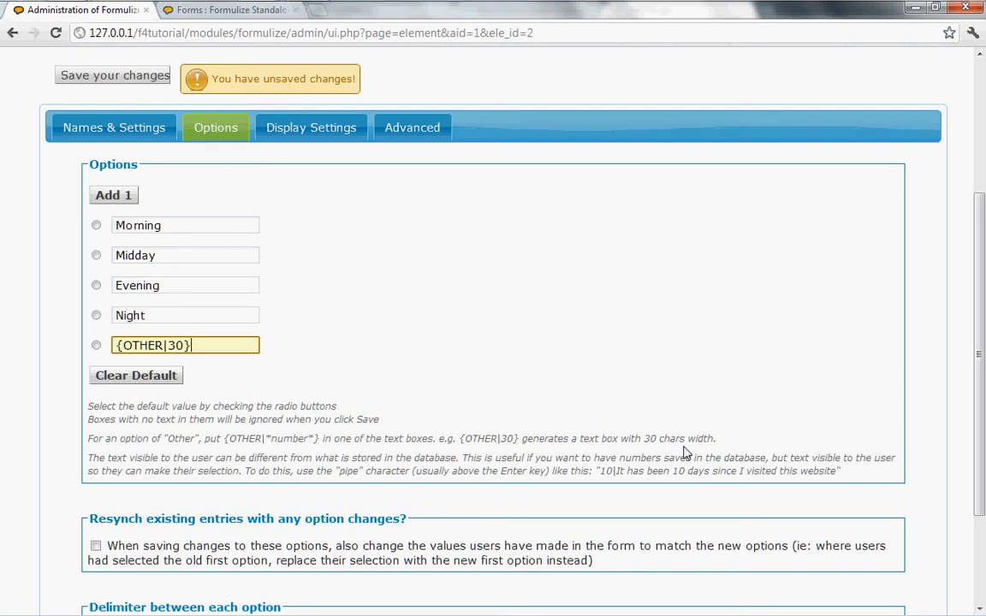
pyautogui.click(115, 76)
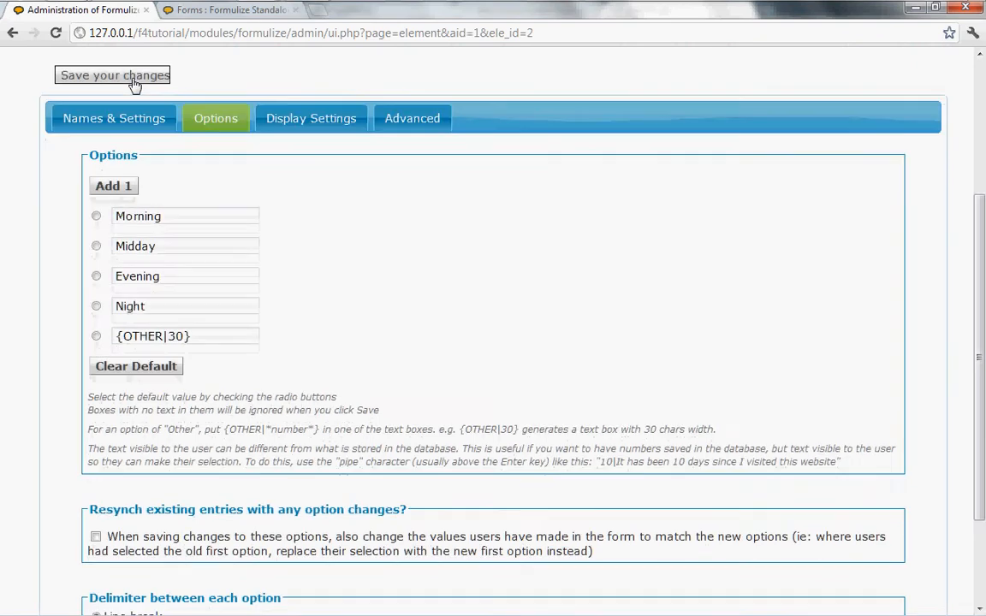
# - Reload the live Wildlife Activity Form to see the new Other text box, then return
pyautogui.click(216, 12)
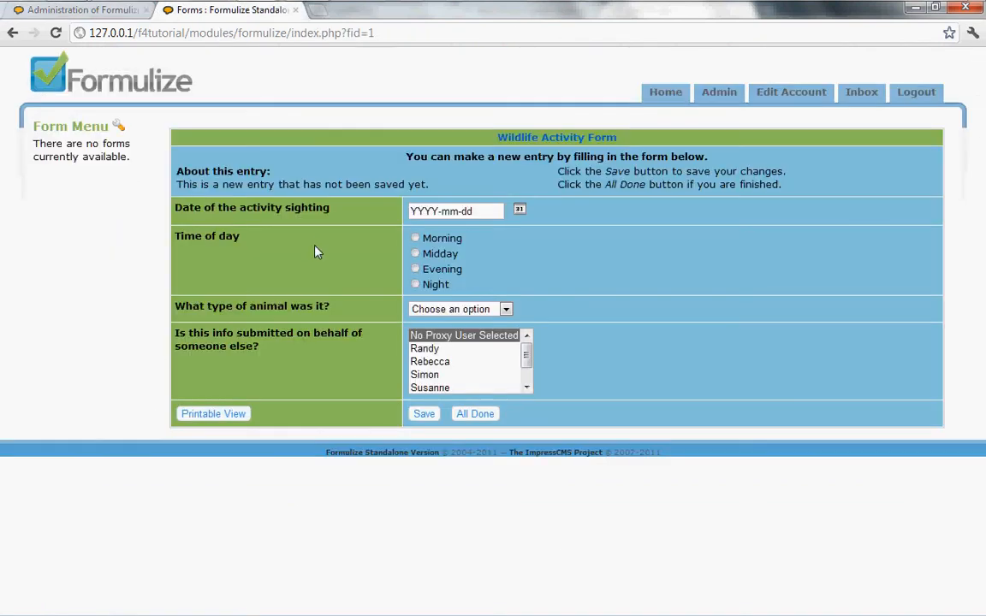
pyautogui.press('F5')
pyautogui.press('Return')
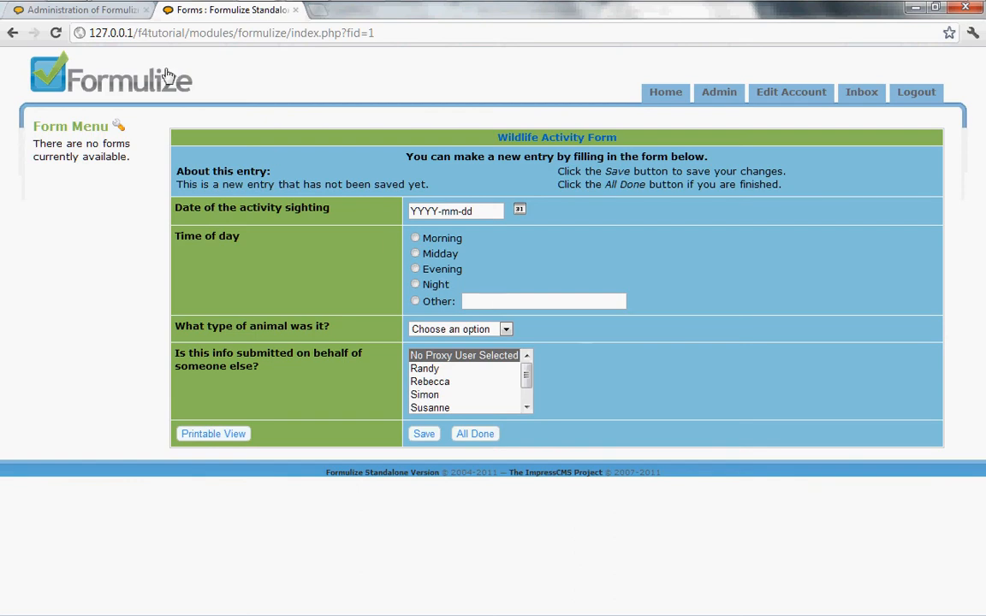
pyautogui.click(93, 15)
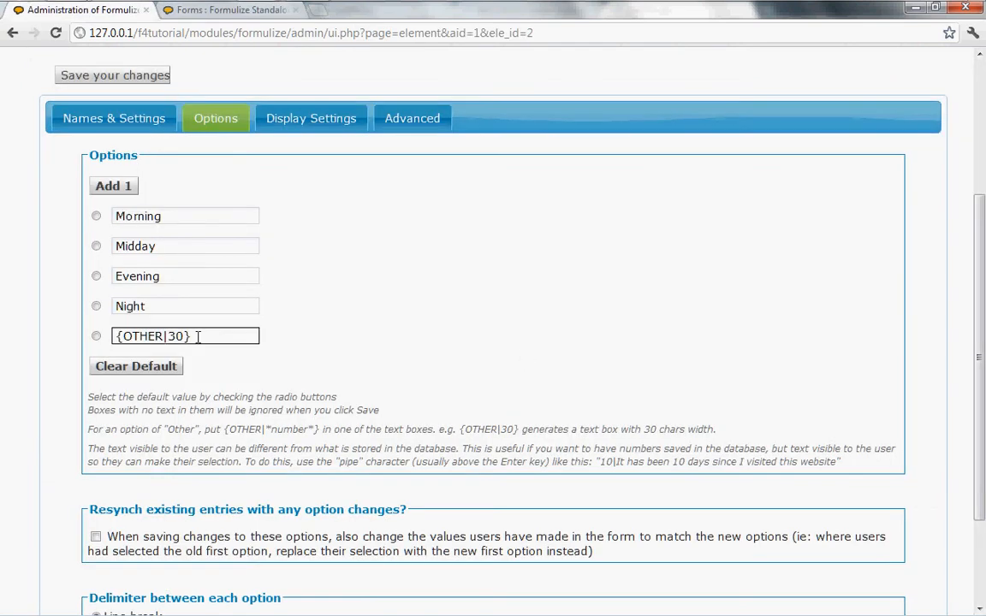
# - Delete the {OTHER|30} option text and save, leaving the four original choices
pyautogui.moveTo(198, 336); pyautogui.dragTo(99, 336)
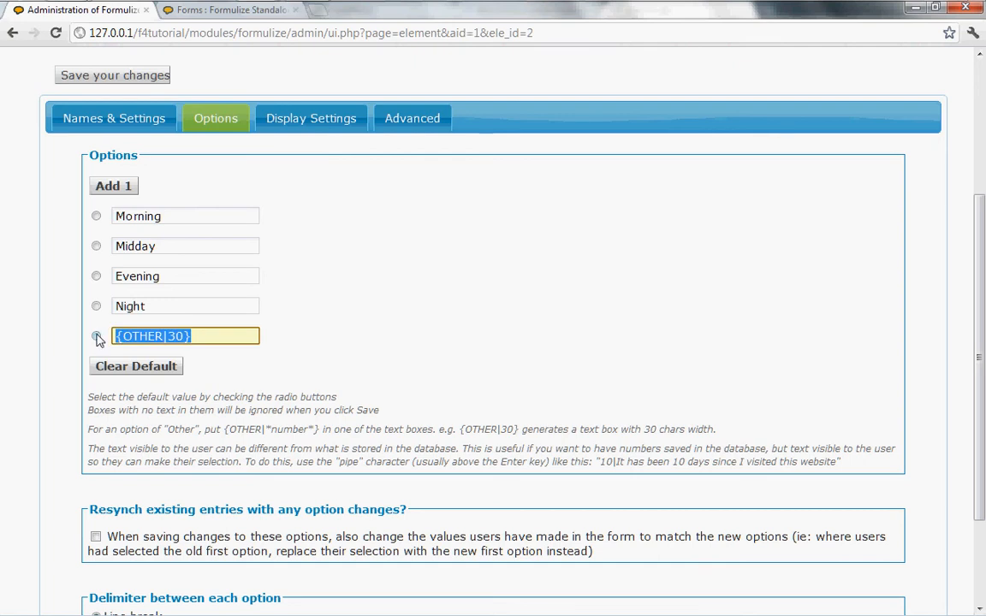
pyautogui.press('BackSpace')
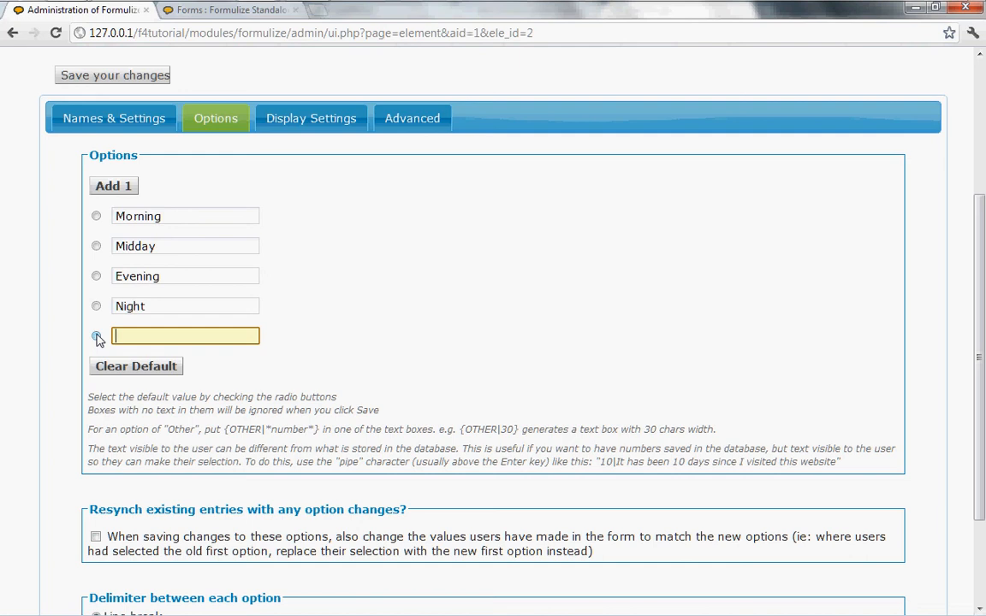
pyautogui.click(101, 77)
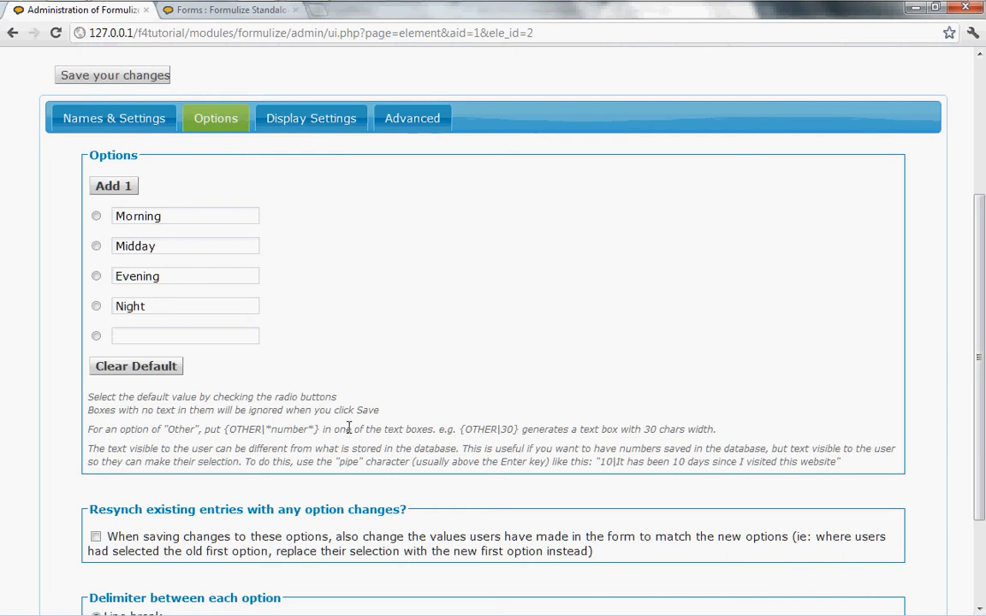
pyautogui.scroll(-3, 349, 428)
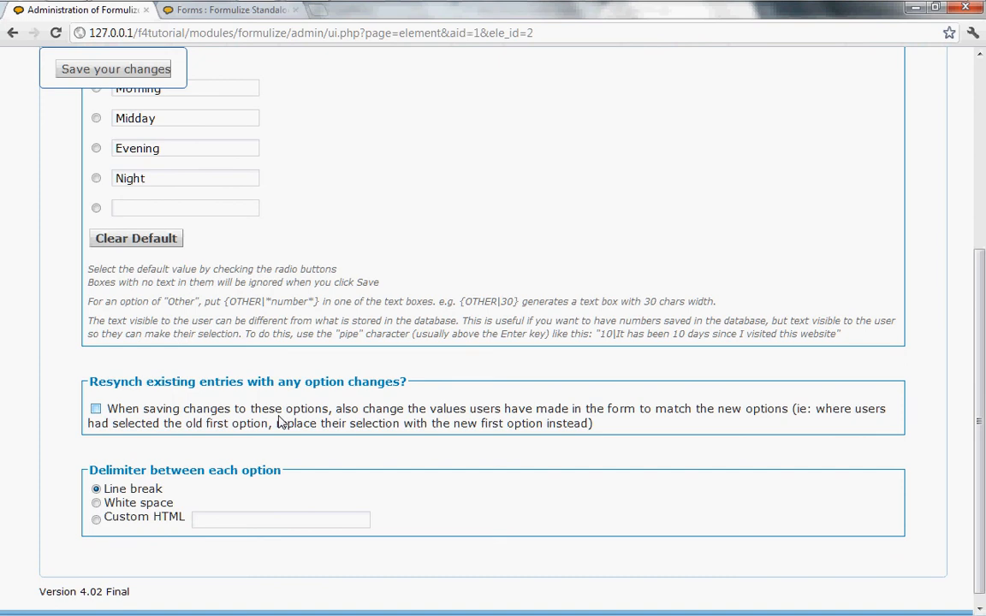
pyautogui.scroll(3, 278, 422)
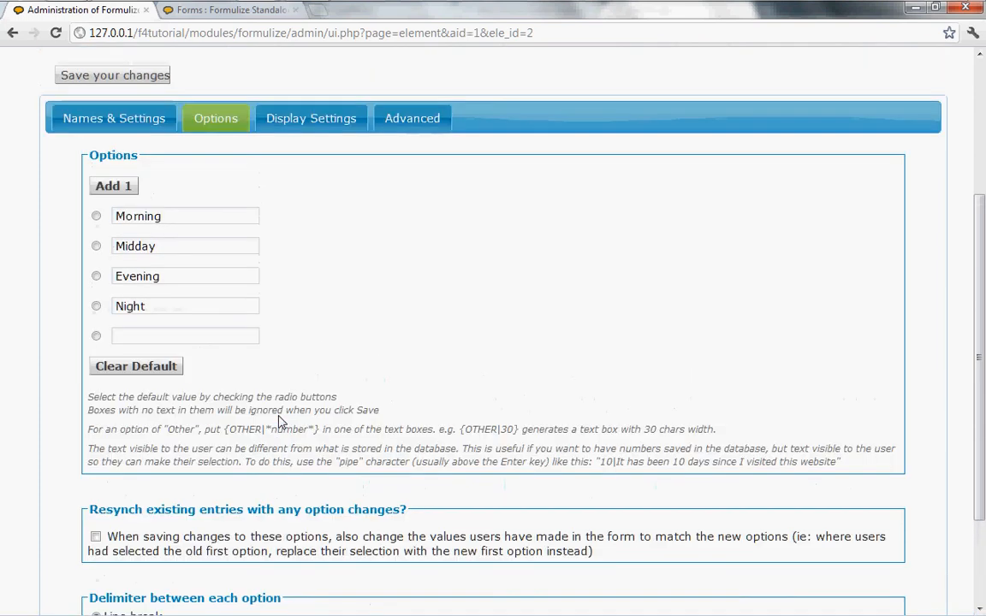
pyautogui.click(178, 309)
# - Check the entries list for stored Time of day values Midday, Evening and Morning
pyautogui.click(214, 13)
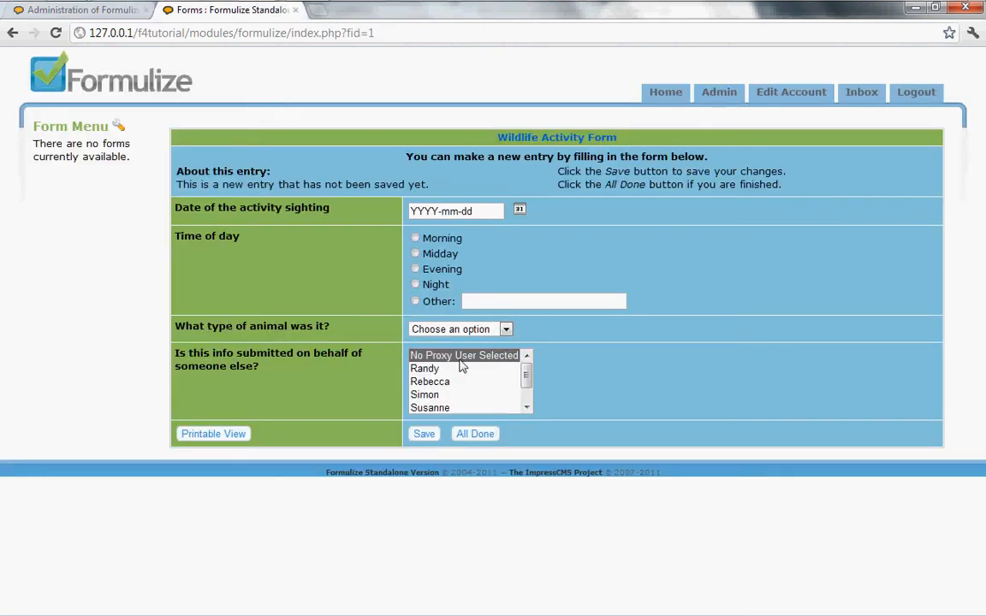
pyautogui.click(476, 435)
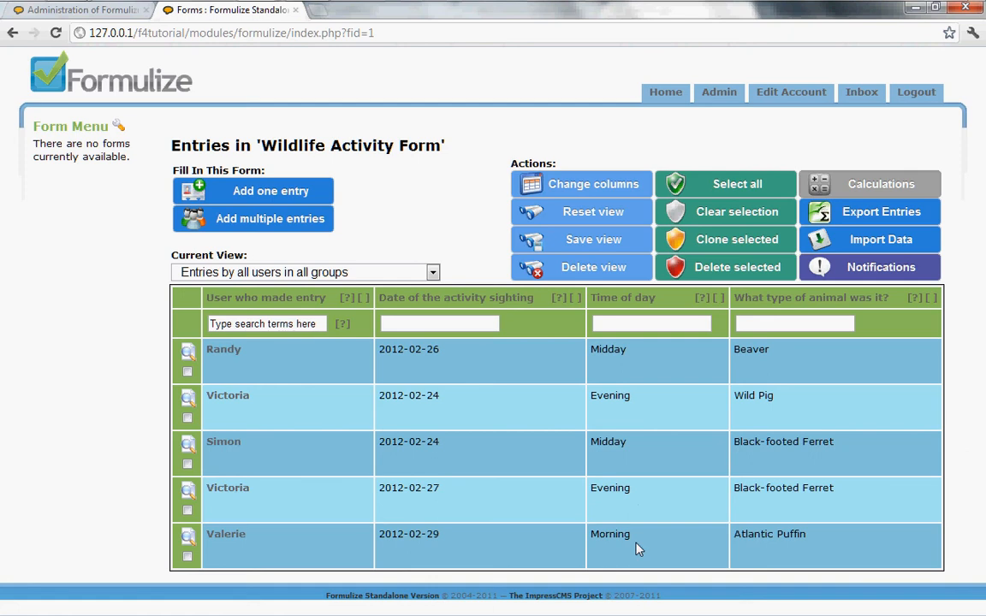
pyautogui.click(83, 19)
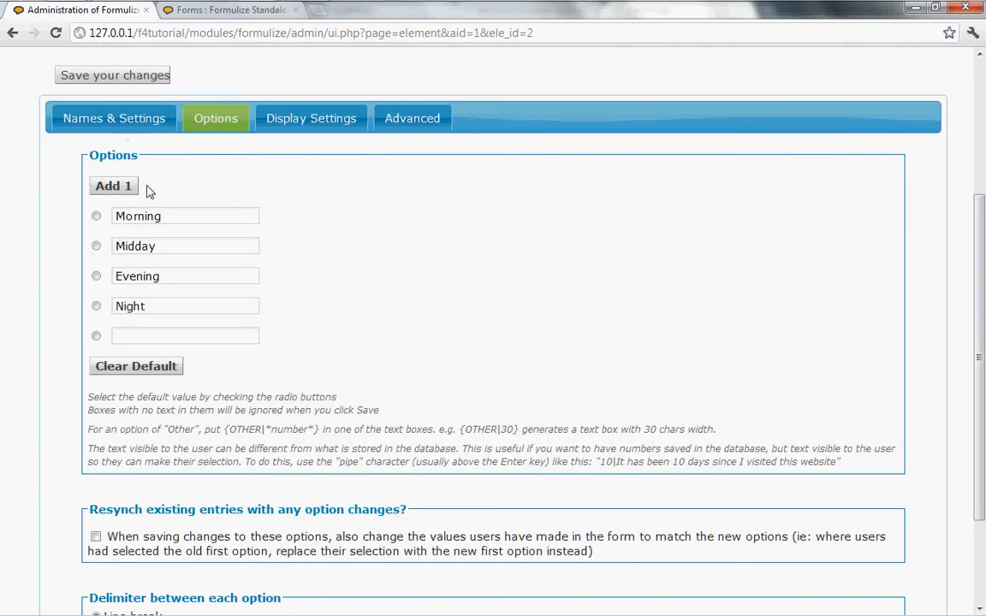
# - Rename the first Time of day option from Morning to 'Before noon'
pyautogui.click(172, 217)
pyautogui.moveTo(172, 217); pyautogui.dragTo(99, 215)
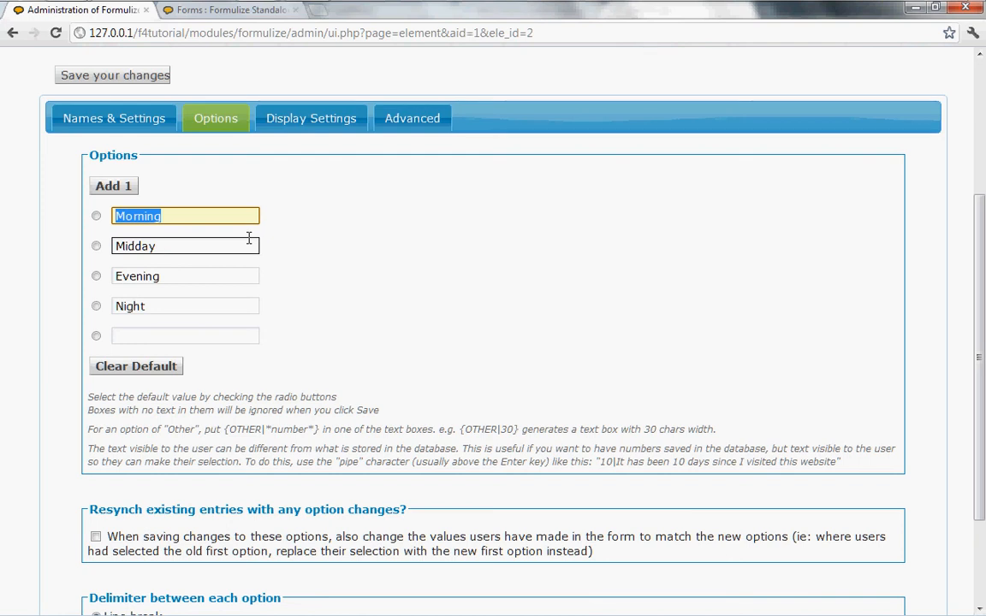
pyautogui.hotkey('ctrl', 'c')
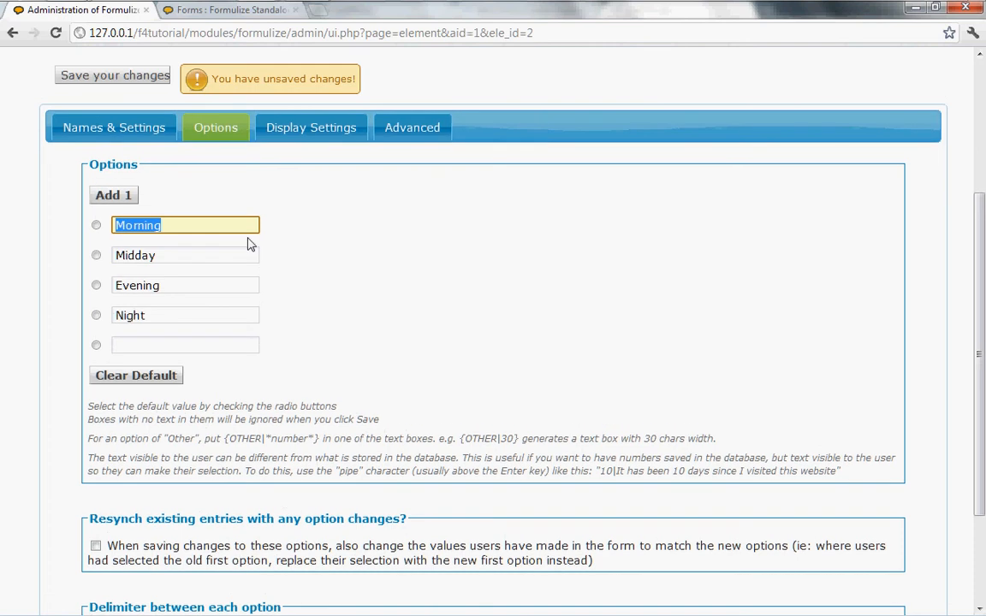
pyautogui.write('E')
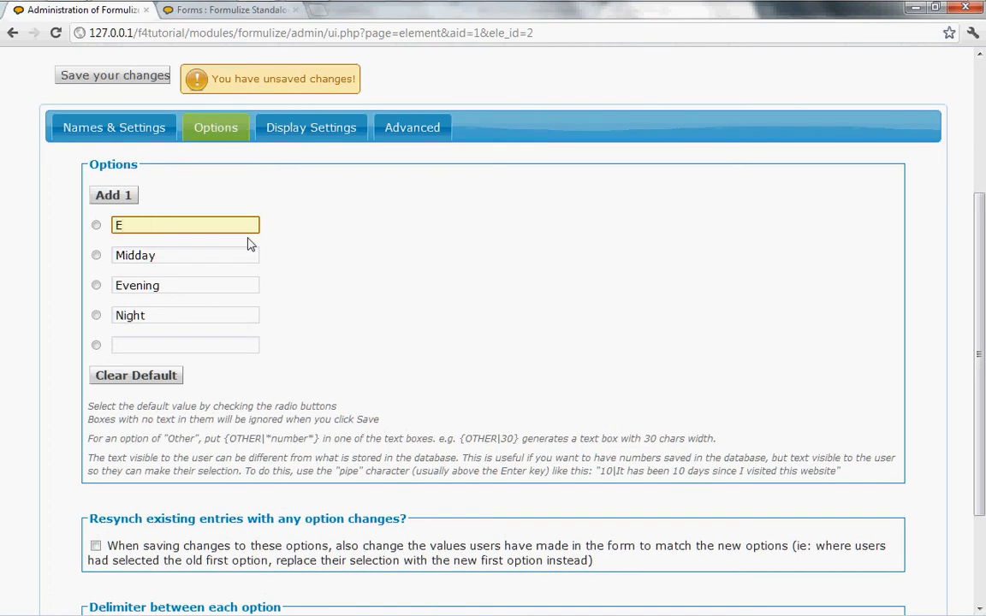
pyautogui.write('ar')
pyautogui.press('BackSpace')
pyautogui.press('BackSpace')
pyautogui.press('BackSpace')
pyautogui.write('Before noonb')
pyautogui.press('BackSpace')
# - Tick Resynch existing entries and save the renamed option
pyautogui.scroll(-3, 199, 435)
pyautogui.scroll(3, 199, 436)
pyautogui.scroll(-3, 231, 421)
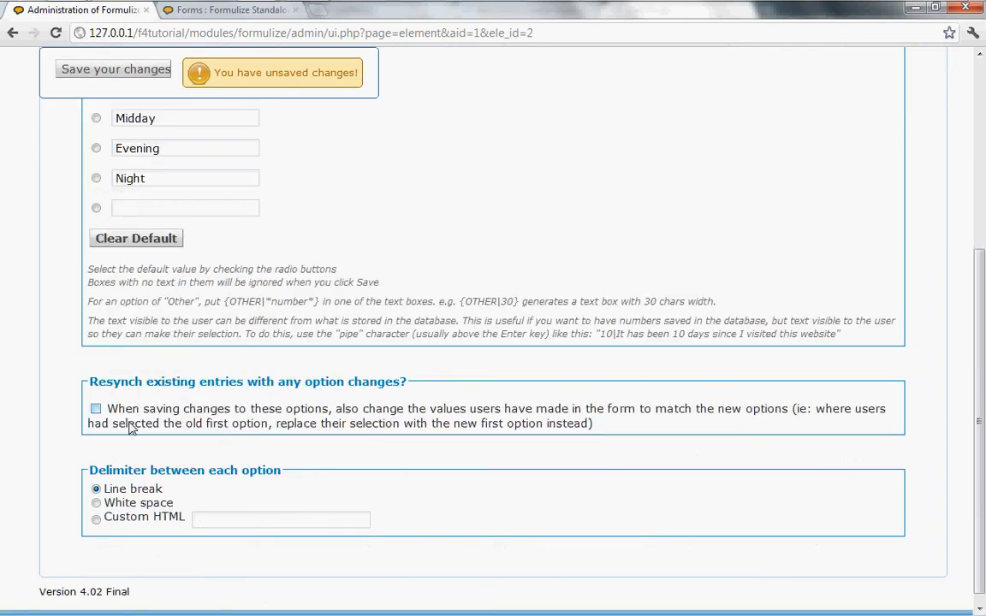
pyautogui.scroll(3, 218, 370)
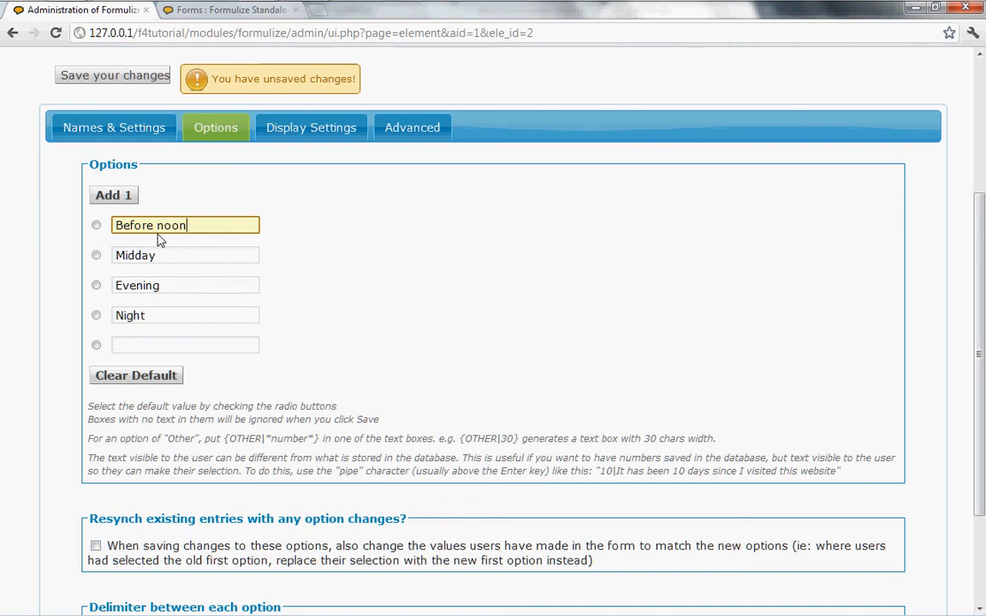
pyautogui.click(96, 545)
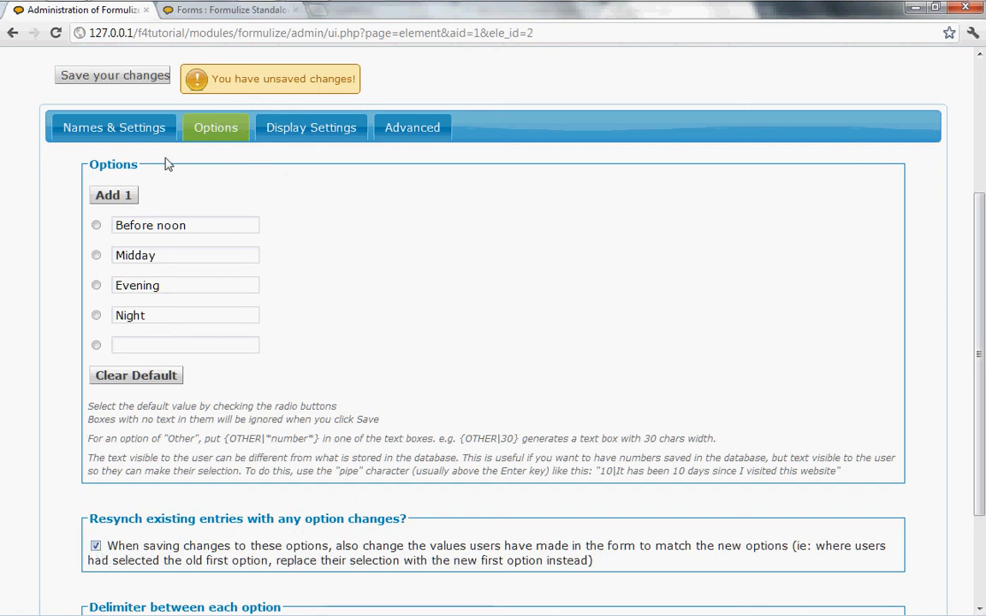
pyautogui.click(107, 78)
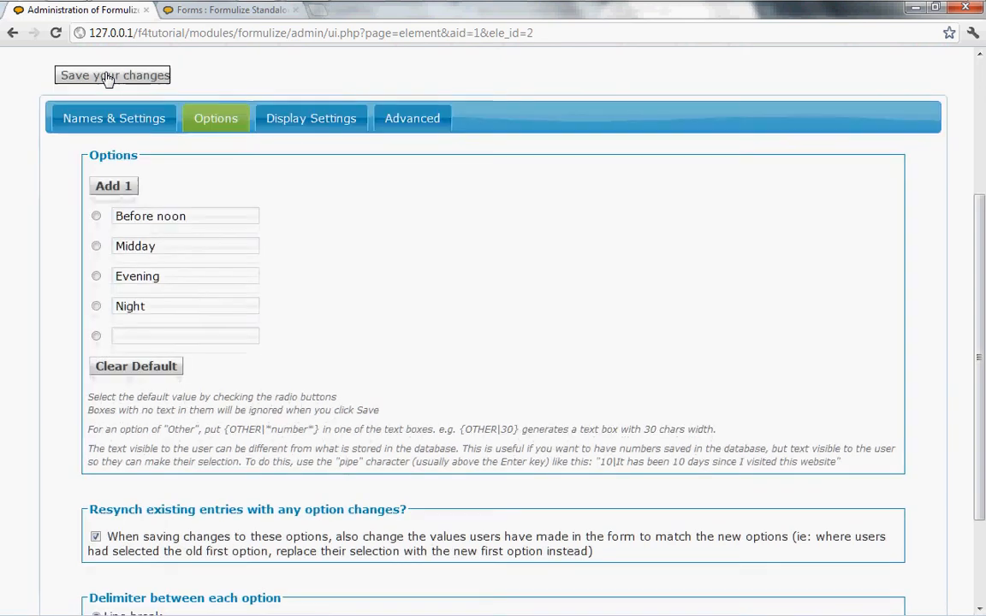
pyautogui.click(219, 14)
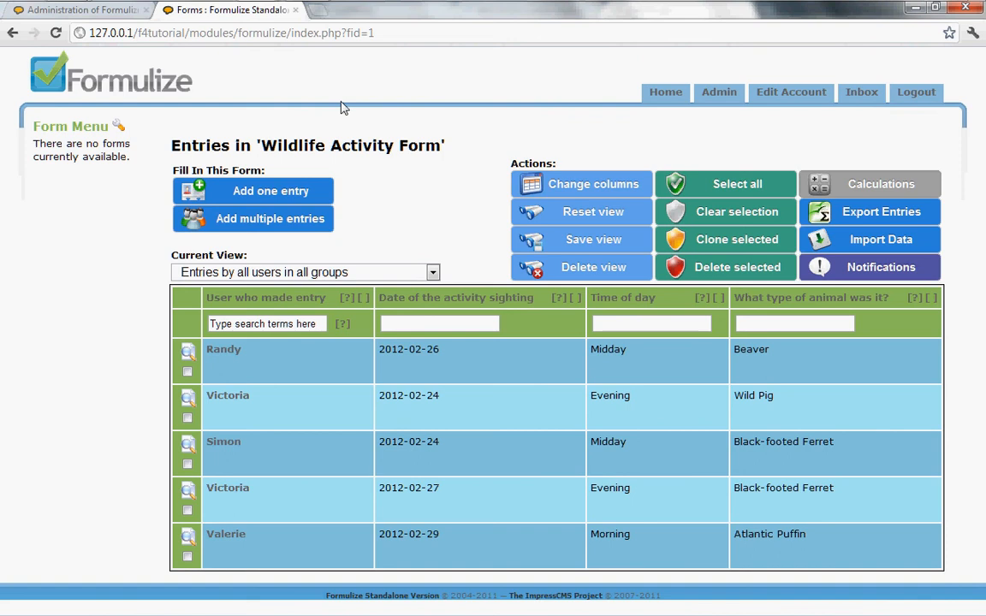
pyautogui.click(381, 35)
pyautogui.click(379, 35)
pyautogui.press('Return')
pyautogui.click(83, 12)
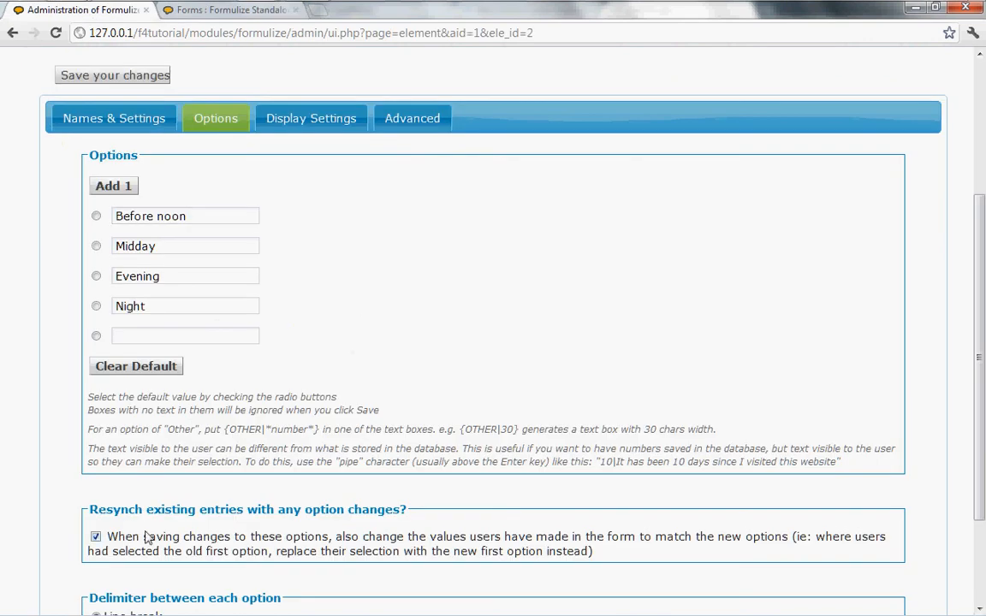
# - Change the first option text from Before noon back to 'Morning'
pyautogui.click(96, 537)
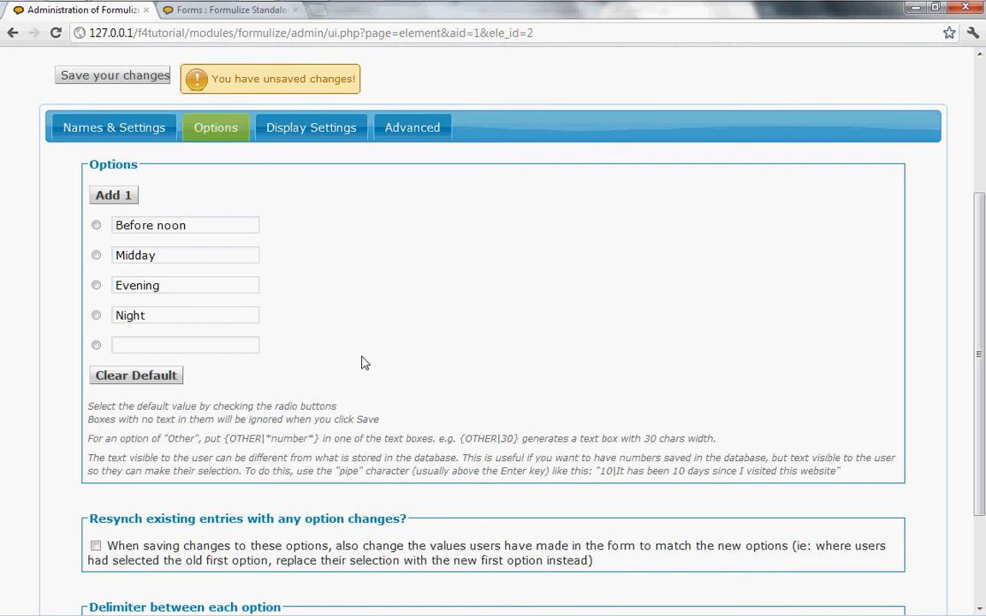
pyautogui.scroll(-3, 361, 363)
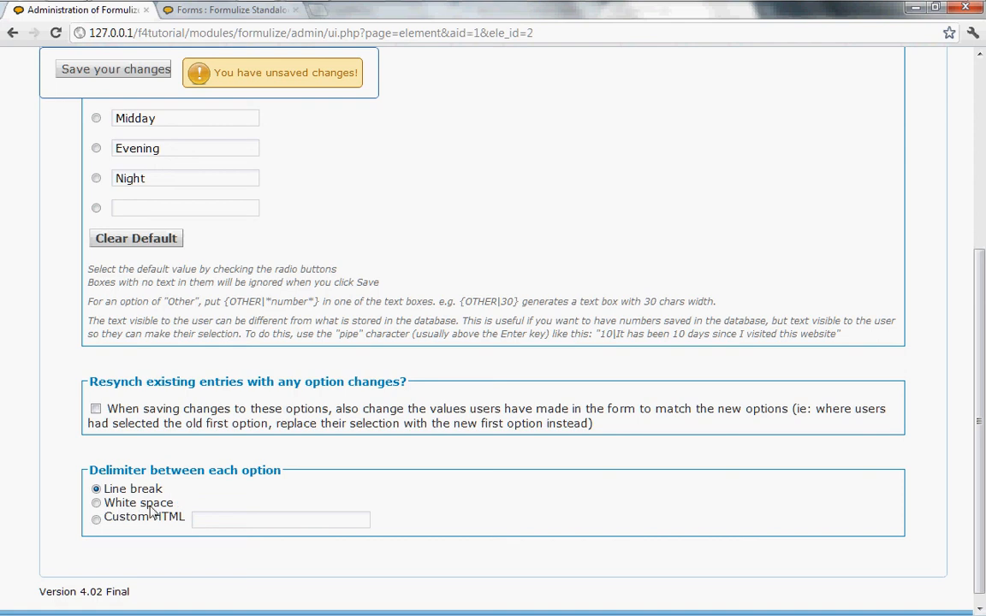
pyautogui.scroll(3, 260, 506)
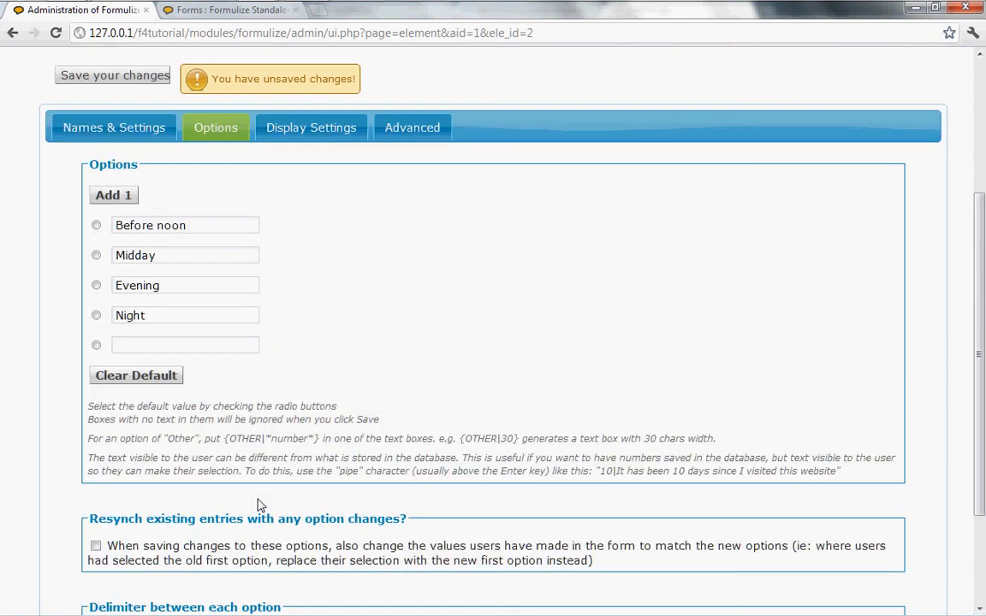
pyautogui.click(210, 227)
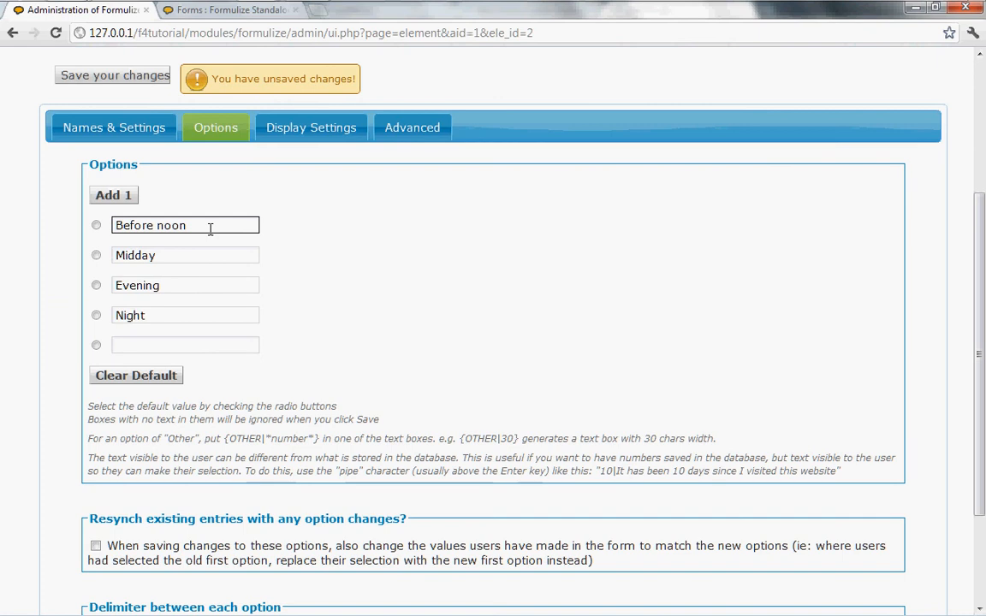
pyautogui.click(209, 226)
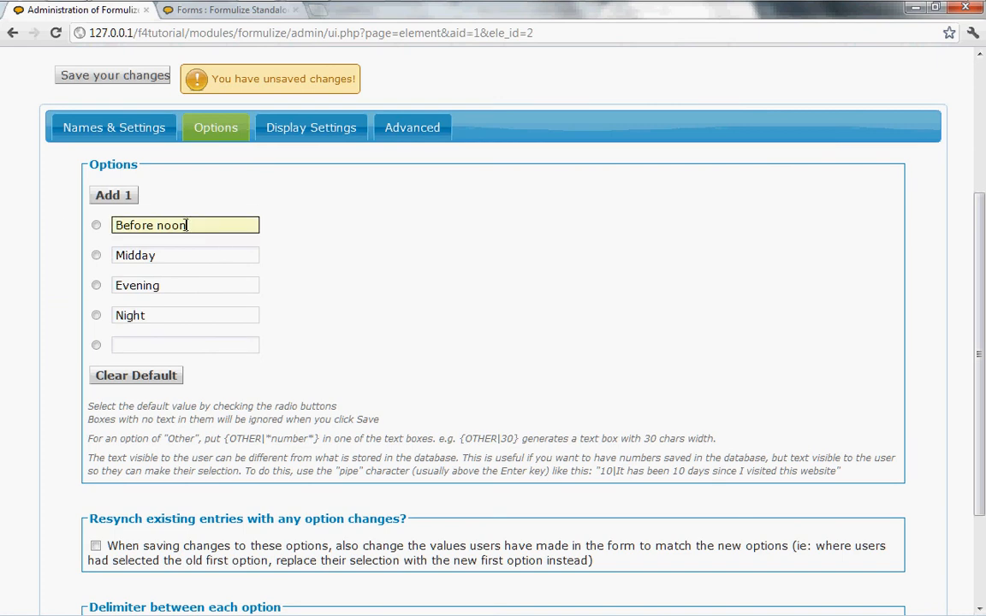
pyautogui.write('Morningn')
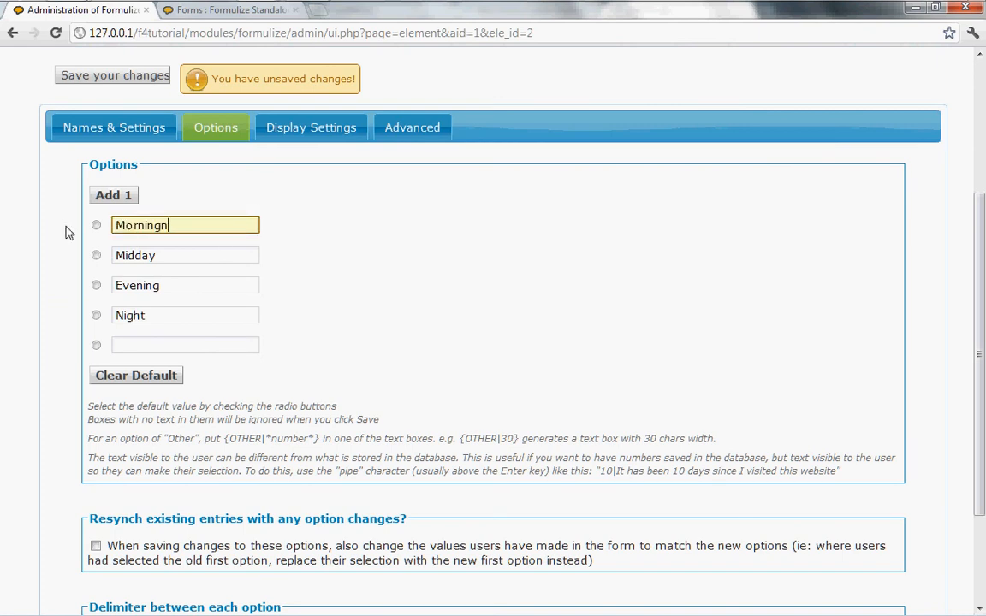
pyautogui.press('BackSpace')
# - Save the change with Resynch existing entries on, then untick resync again
pyautogui.click(95, 546)
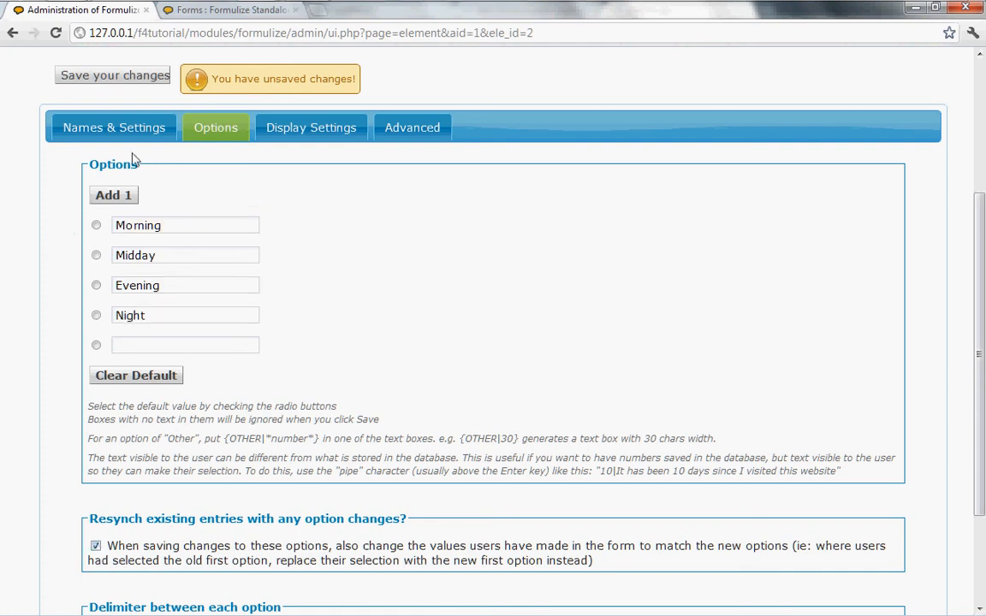
pyautogui.click(105, 82)
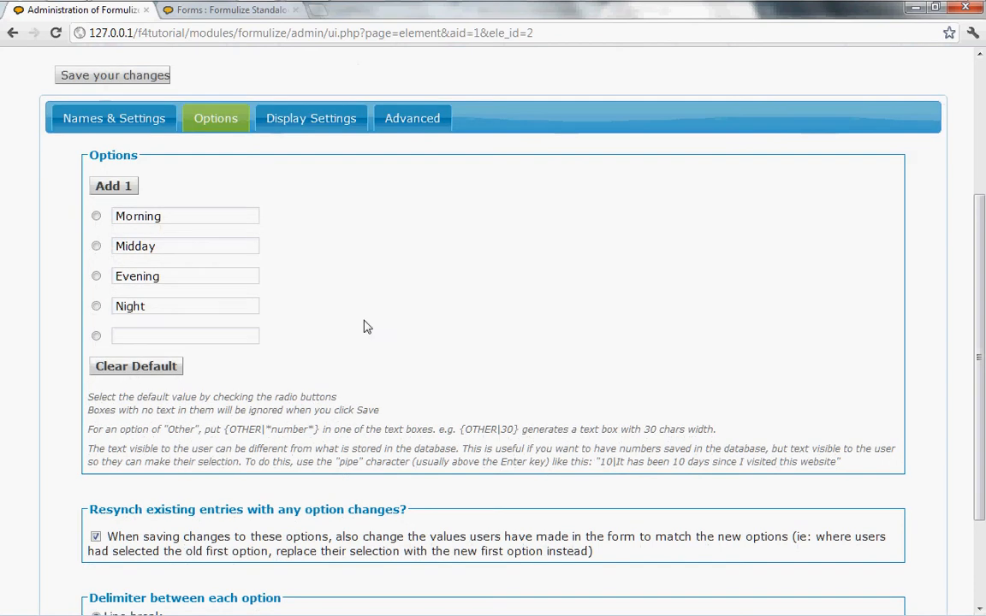
pyautogui.click(95, 537)
pyautogui.scroll(-3, 183, 534)
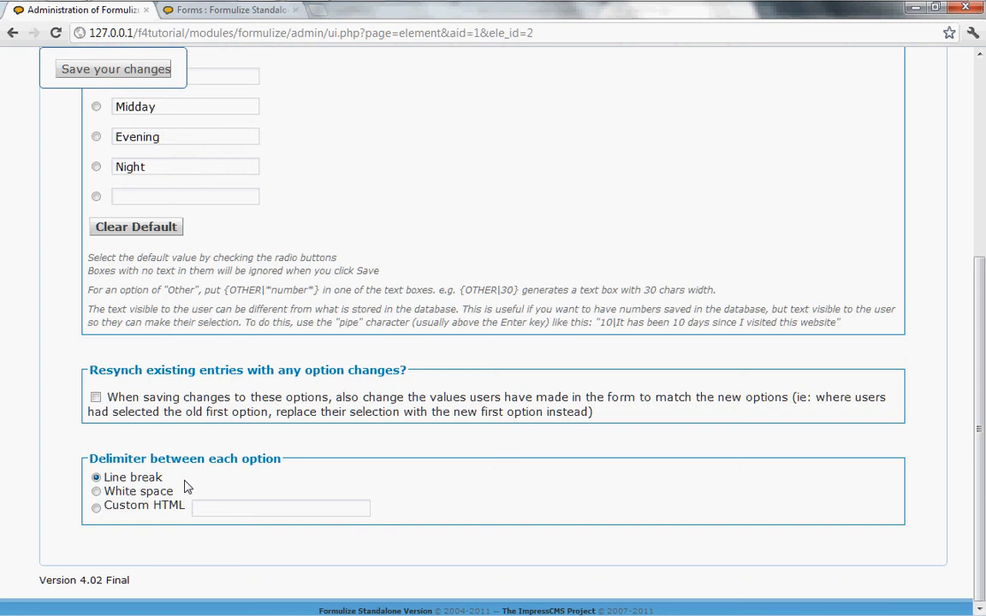
# - Set the option delimiter to White space and save it
pyautogui.click(96, 492)
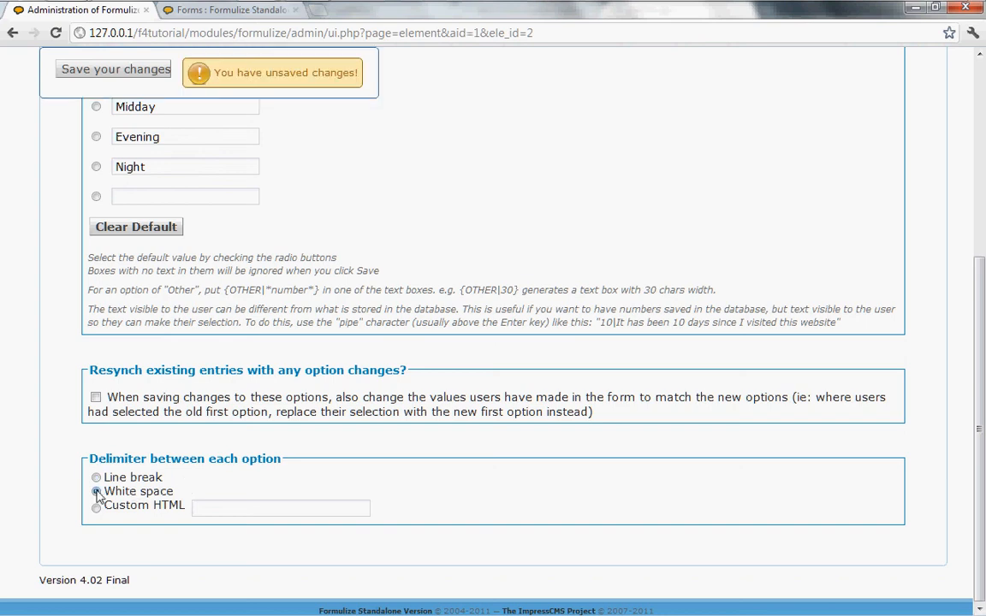
pyautogui.click(88, 73)
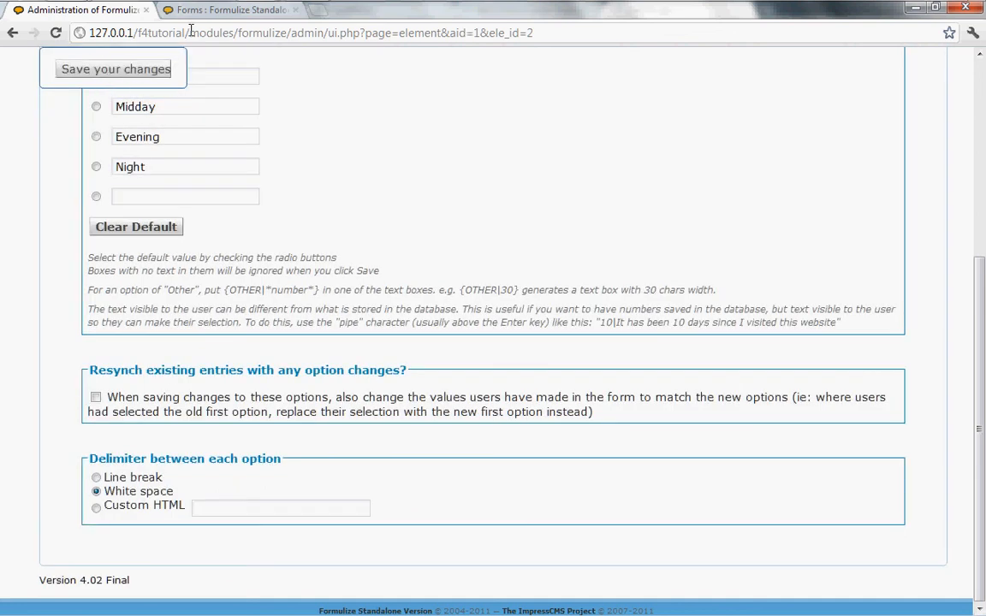
pyautogui.click(214, 11)
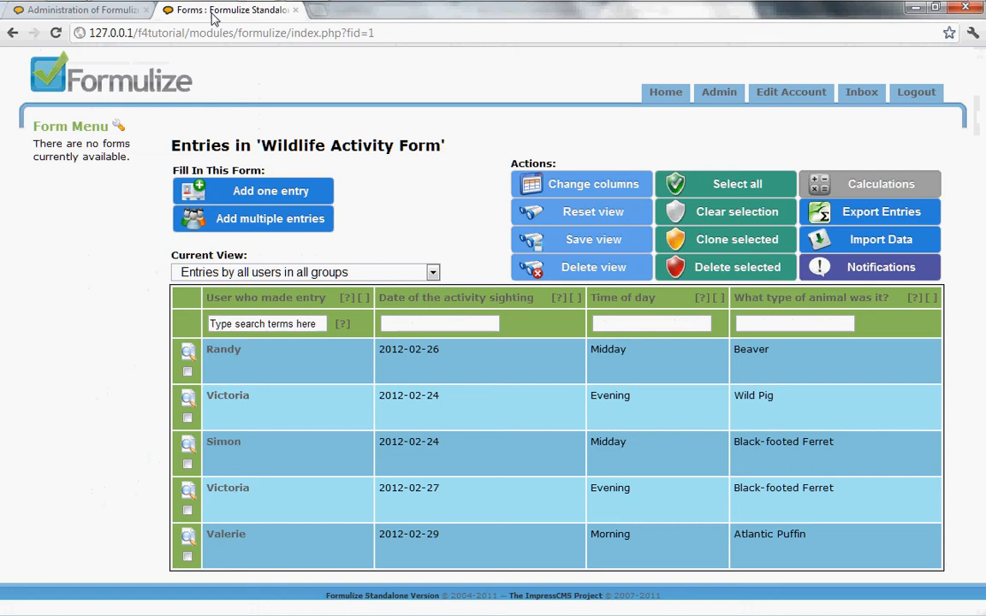
# - Open a blank new entry to see the Time of day choices on one line
pyautogui.click(289, 192)
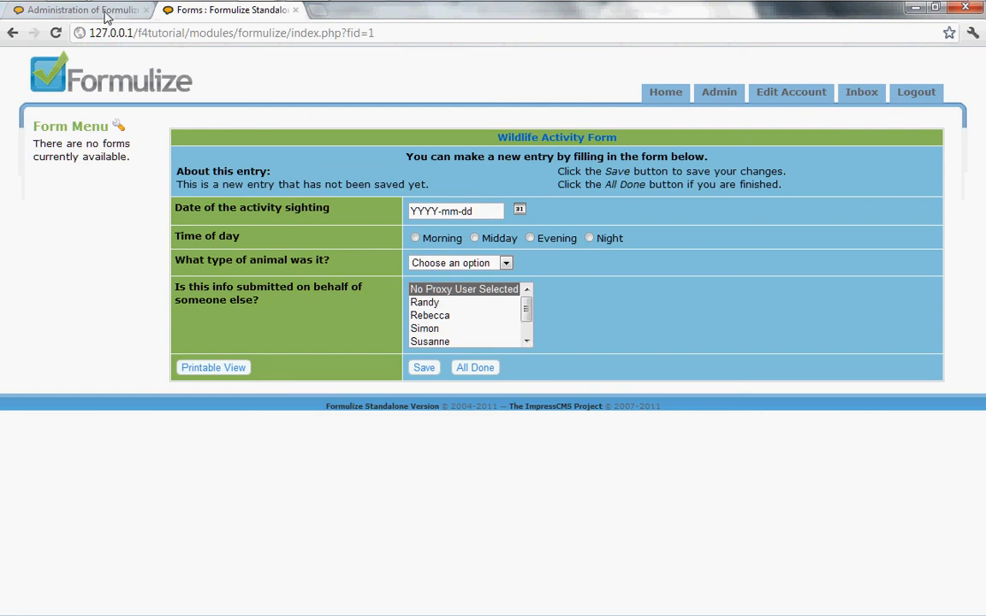
pyautogui.click(103, 12)
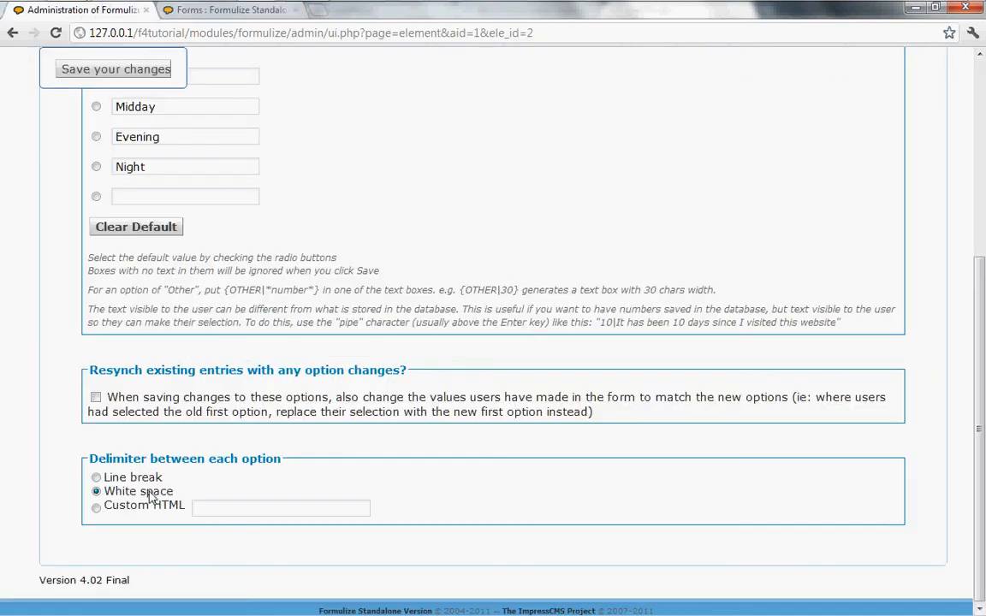
# - Set a Custom HTML delimiter of &nbsp;&nbsp;&nbsp;&nbsp; and save it
pyautogui.click(96, 508)
pyautogui.click(209, 505)
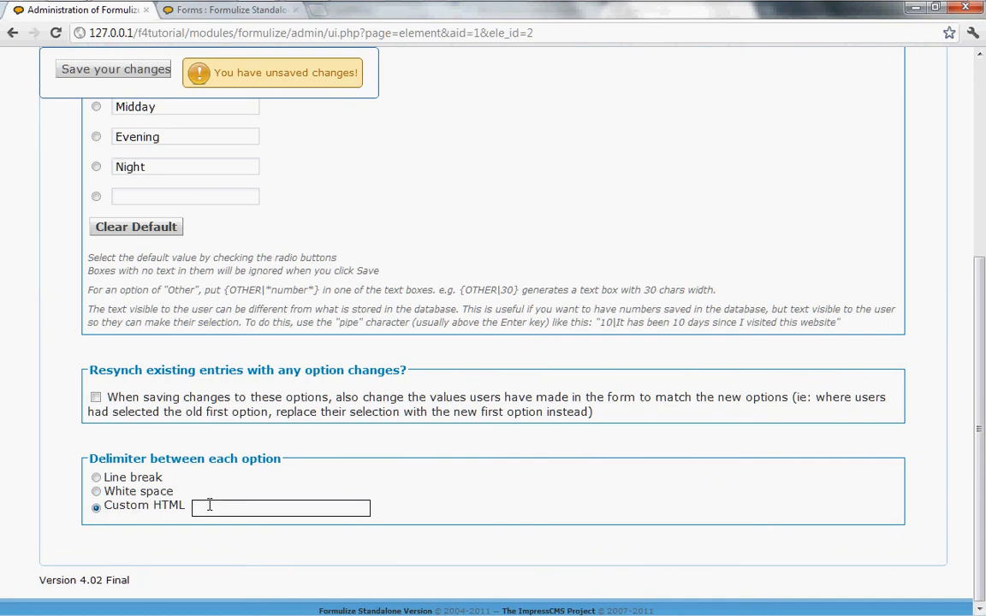
pyautogui.write('&')
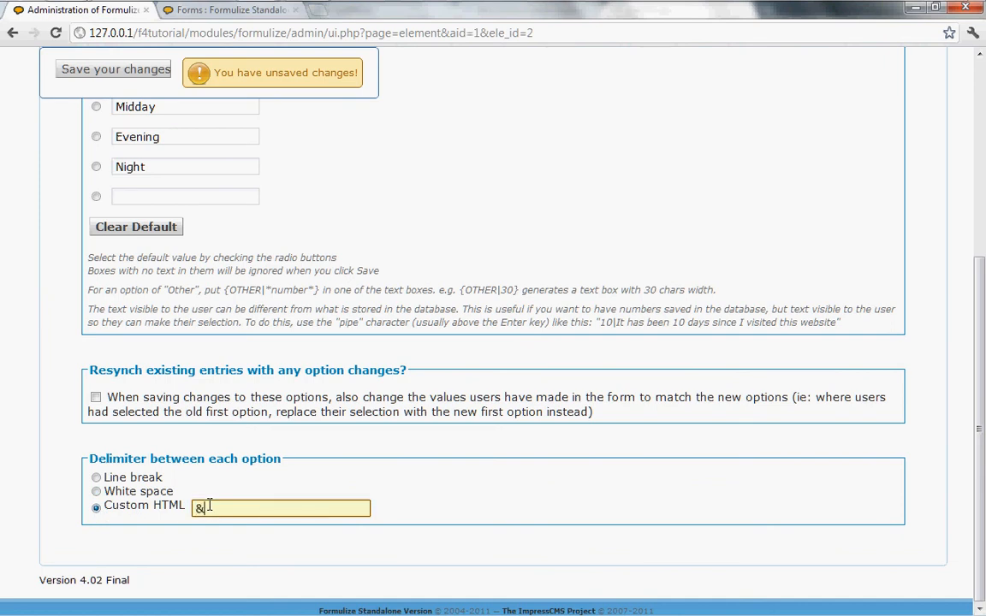
pyautogui.write('nbsp;&nbsp;&nbsp;')
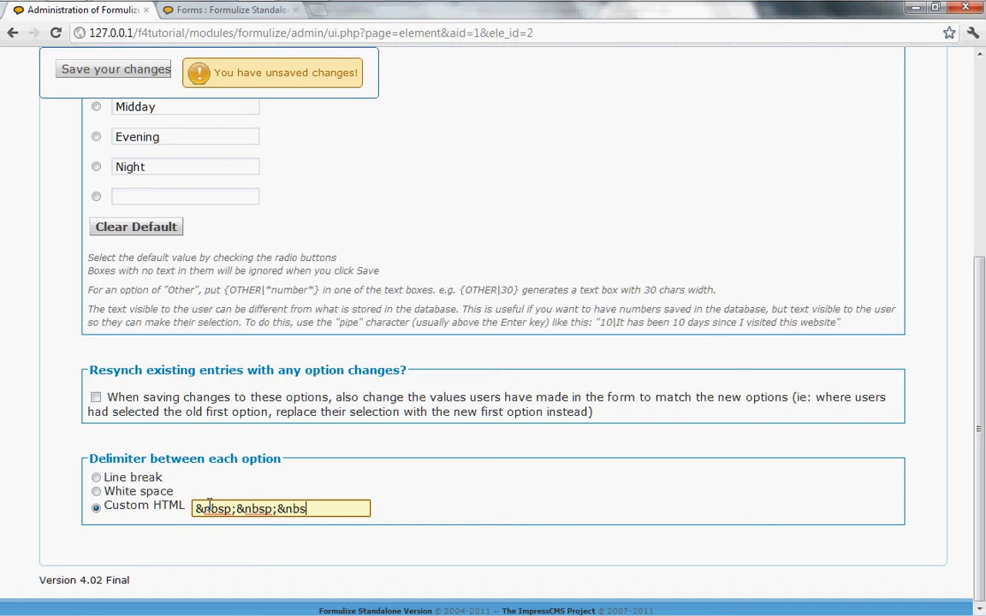
pyautogui.write('&nbsp;&nbsp;')
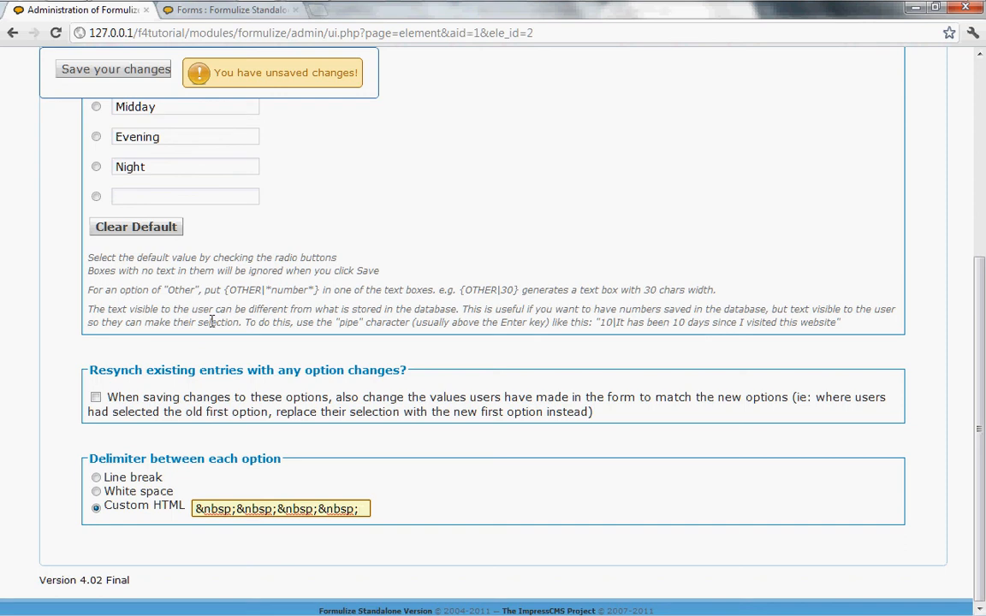
pyautogui.click(123, 73)
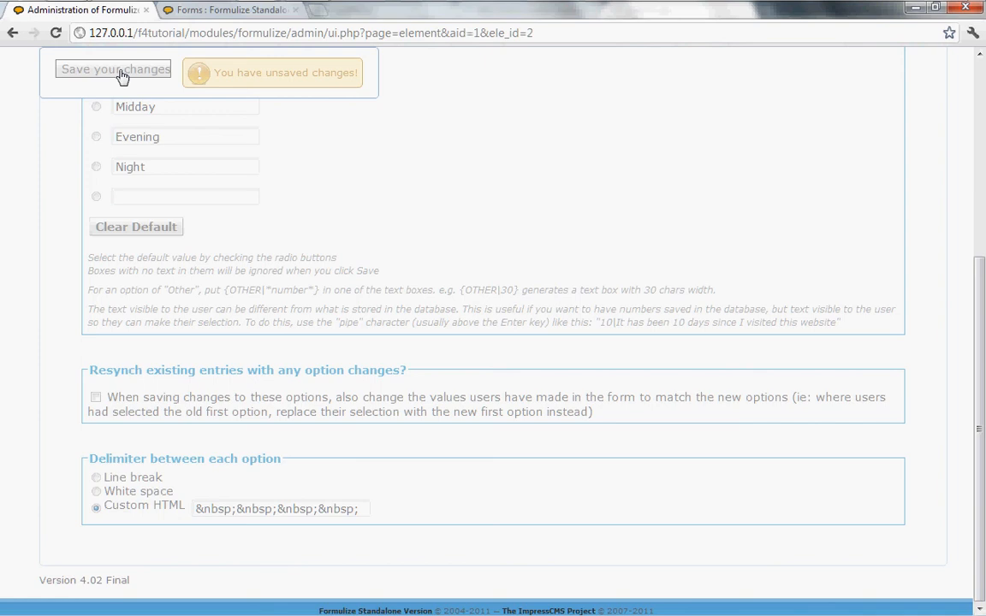
pyautogui.click(220, 10)
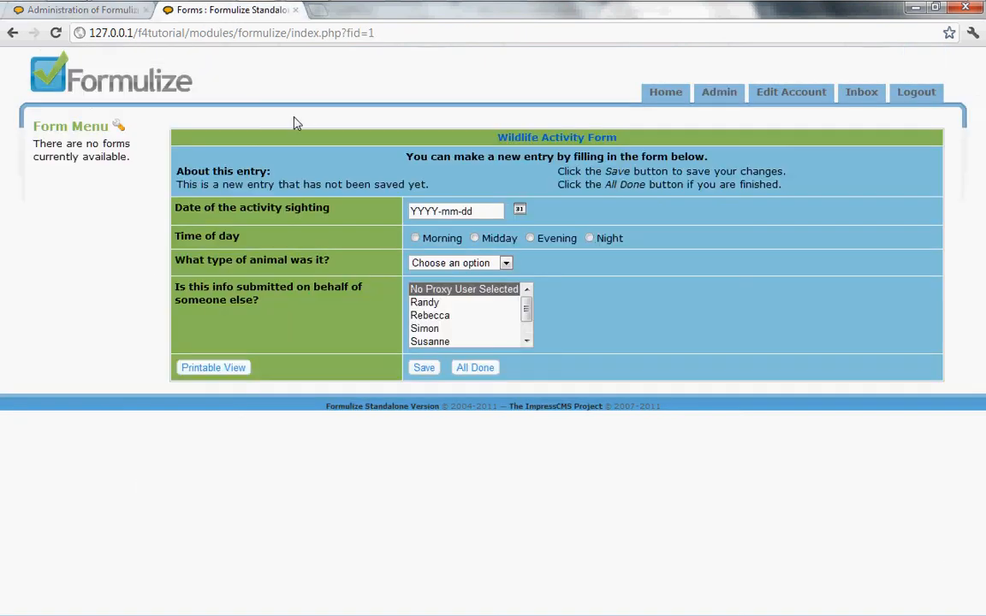
# - Reload the new entry form to check the wider Time of day gaps, then return to the element settings
pyautogui.press('F5')
pyautogui.press('Return')
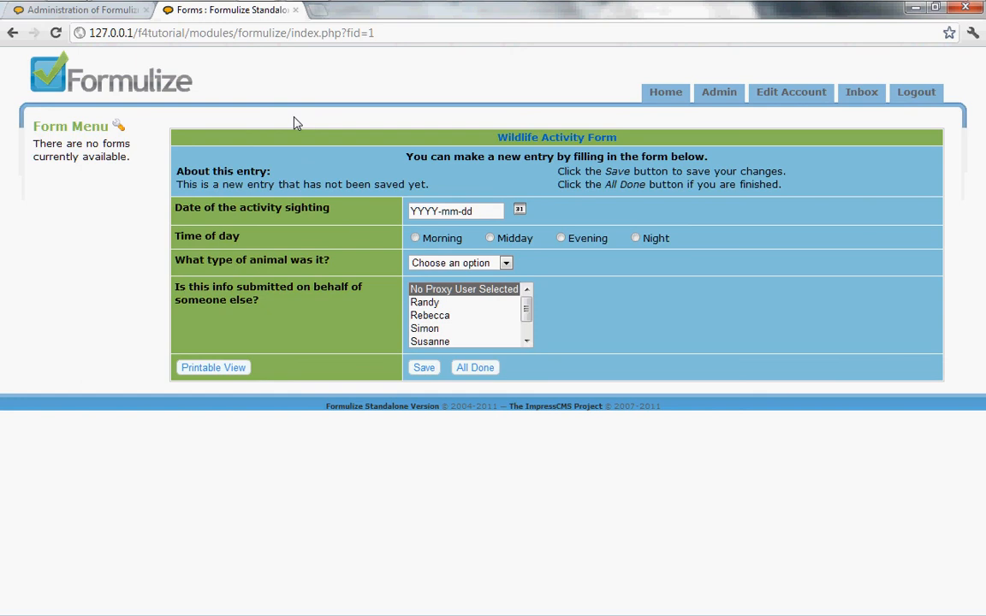
pyautogui.click(61, 17)
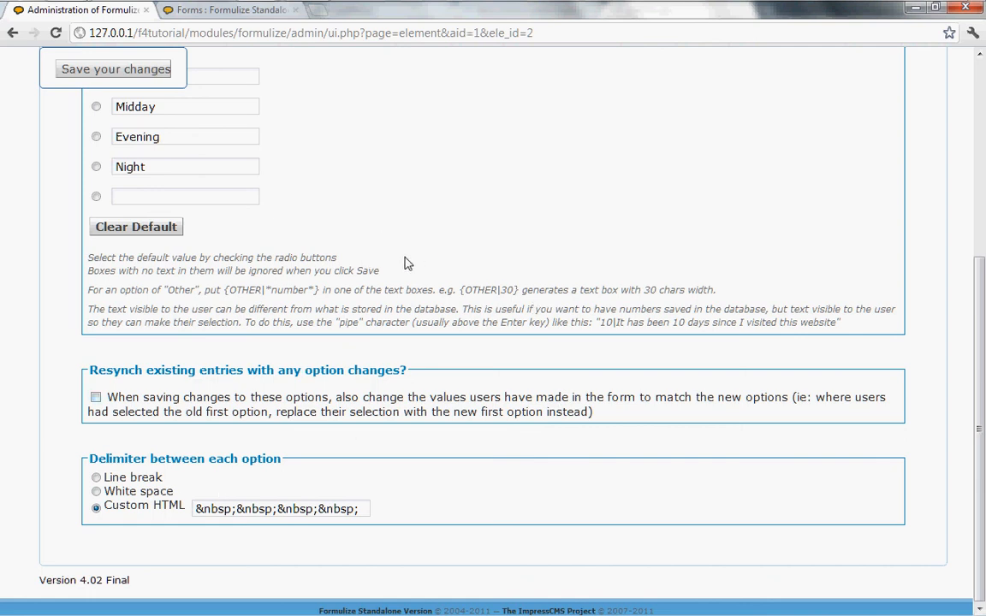
pyautogui.scroll(2, 411, 261)
pyautogui.scroll(1, 408, 264)
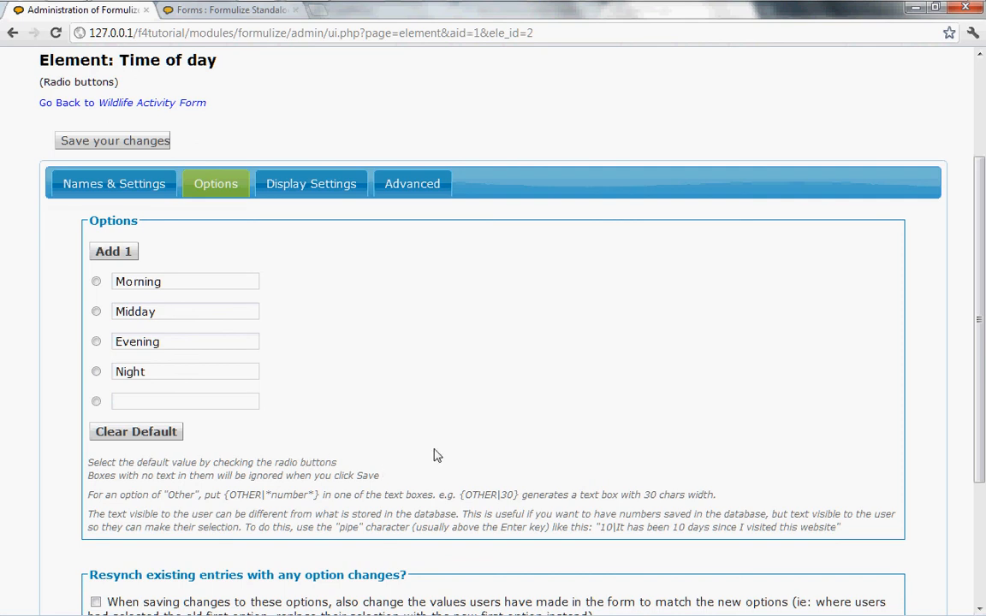
pyautogui.scroll(-2, 440, 435)
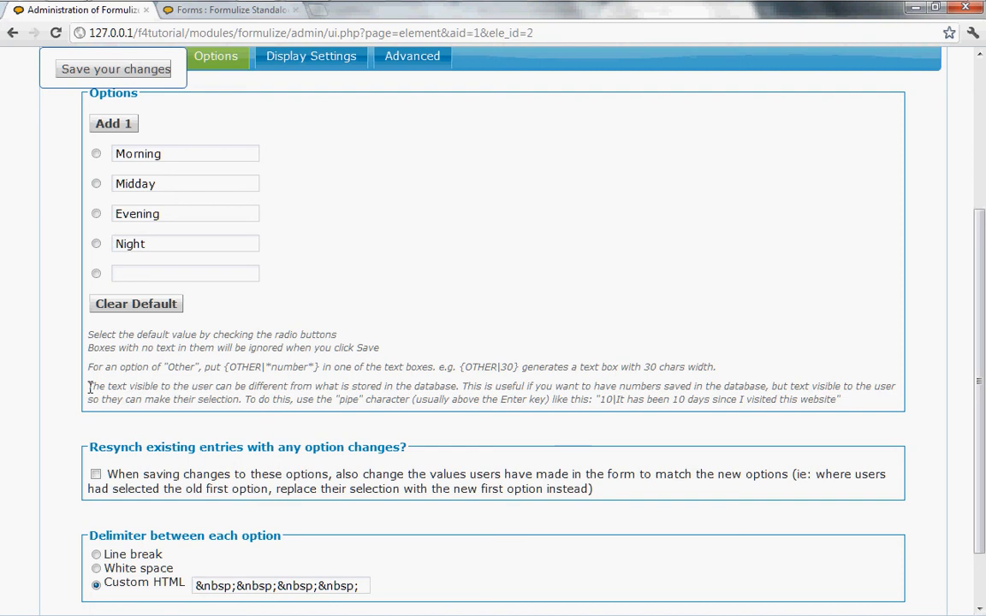
pyautogui.moveTo(89, 387); pyautogui.dragTo(856, 406)
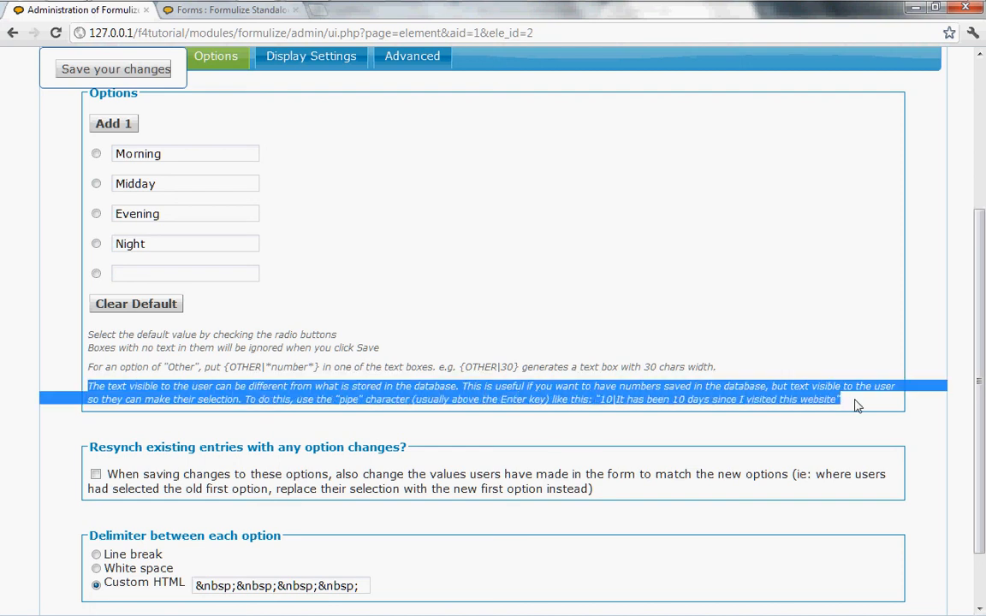
pyautogui.click(852, 403)
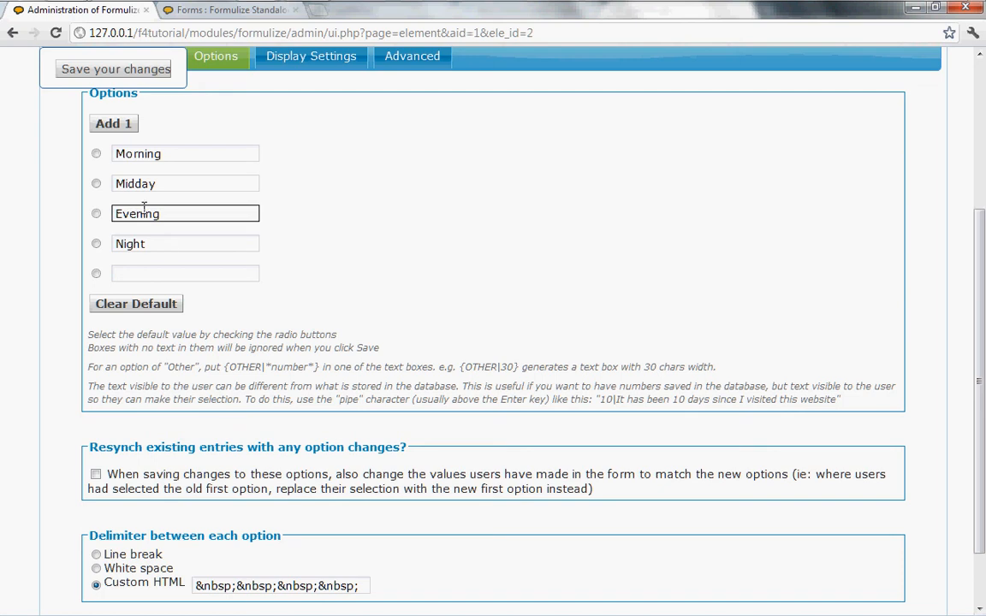
# - Renumber the options as 1|Morning, 2|Midday, 3|Evening, 4|Night, enable resync, and save
pyautogui.click(114, 154)
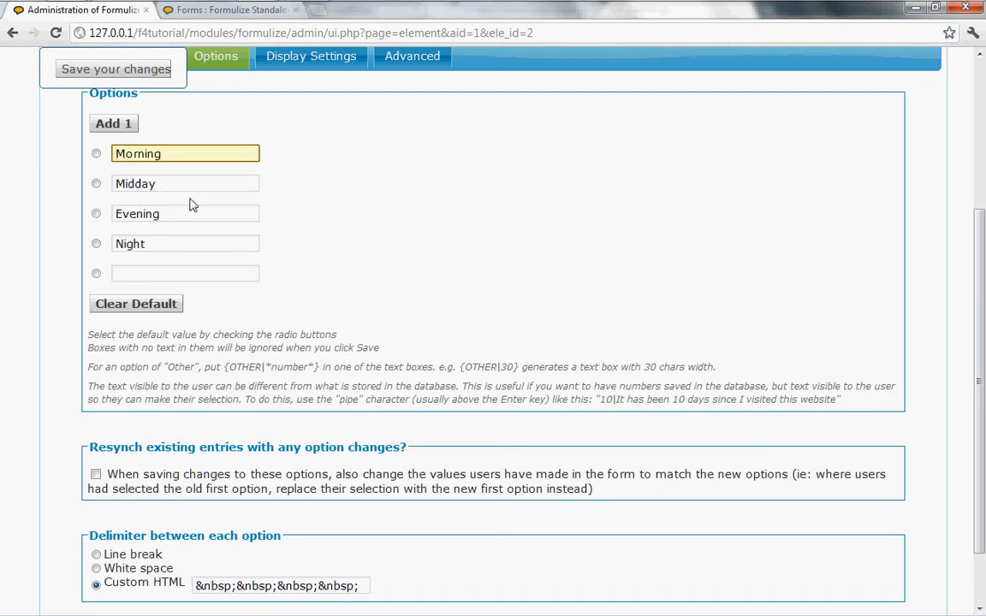
pyautogui.write('1')
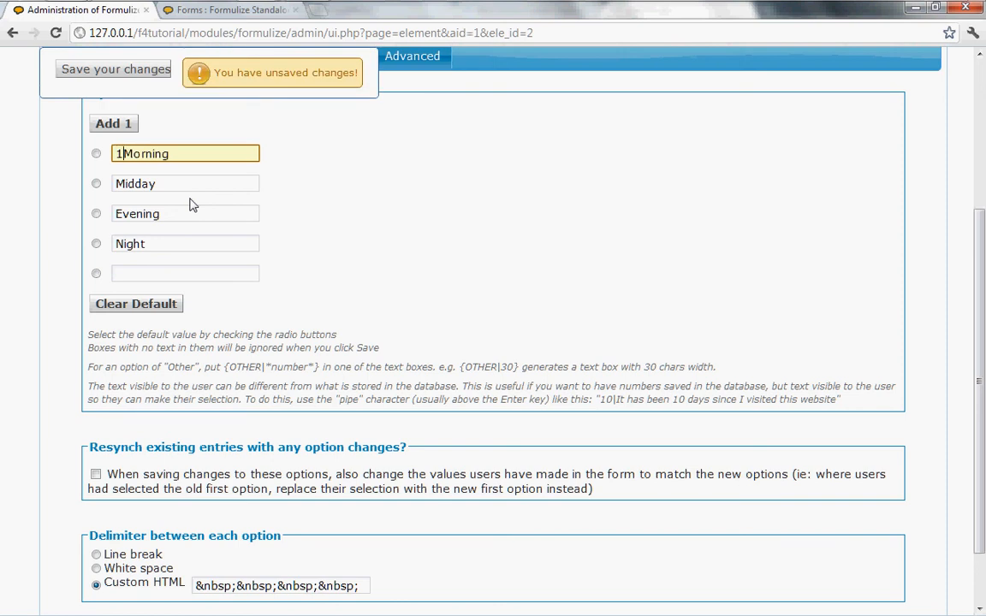
pyautogui.write('|')
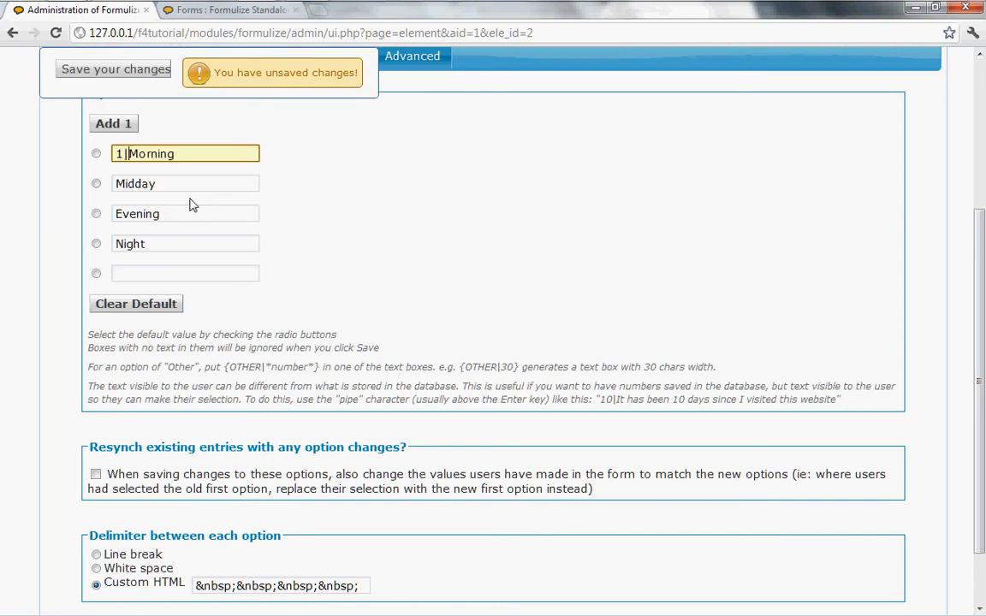
pyautogui.click(119, 184)
pyautogui.write('2|')
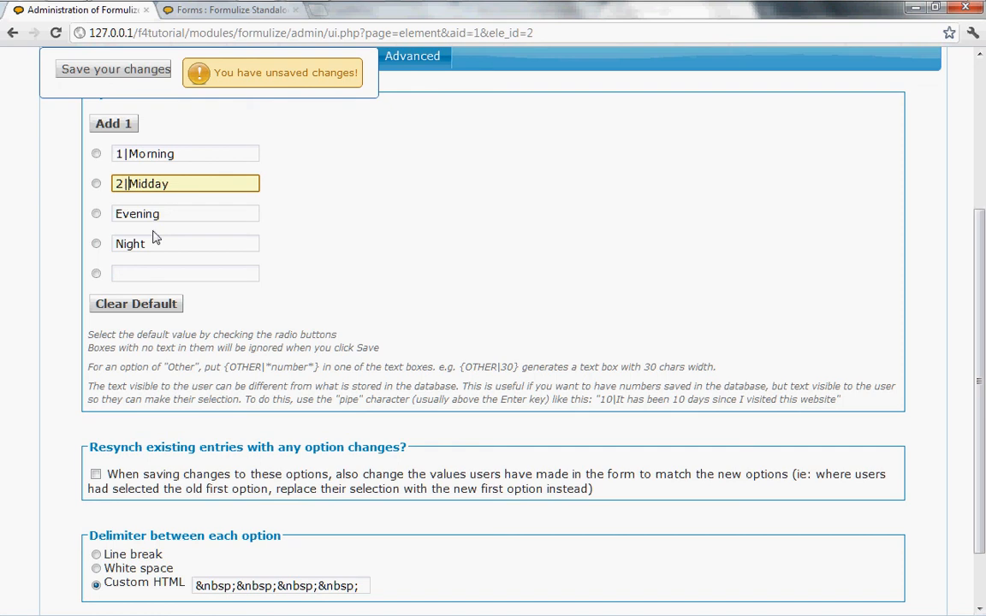
pyautogui.click(118, 216)
pyautogui.click(117, 215)
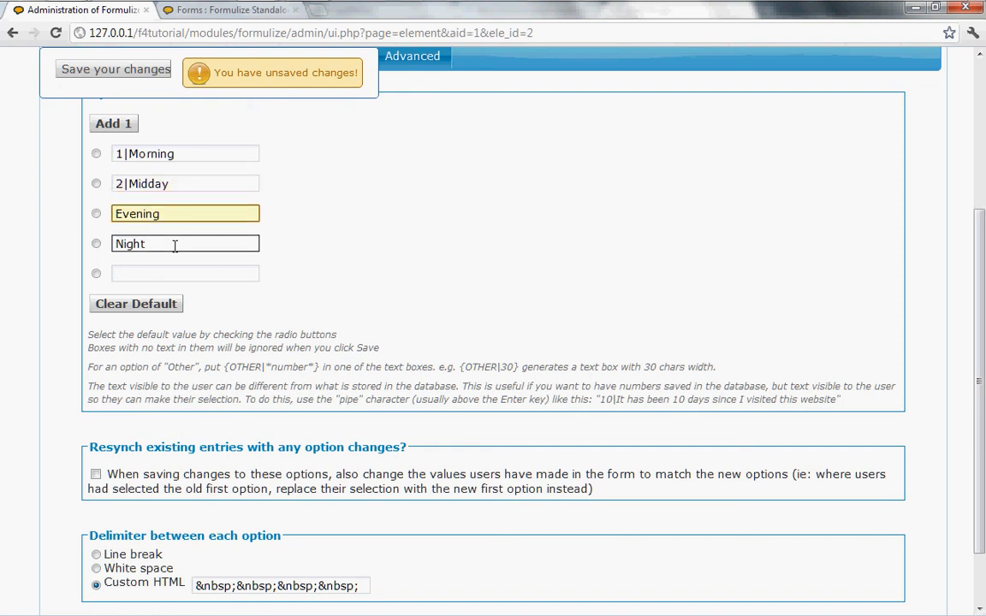
pyautogui.write('3|')
pyautogui.click(117, 245)
pyautogui.write('4|')
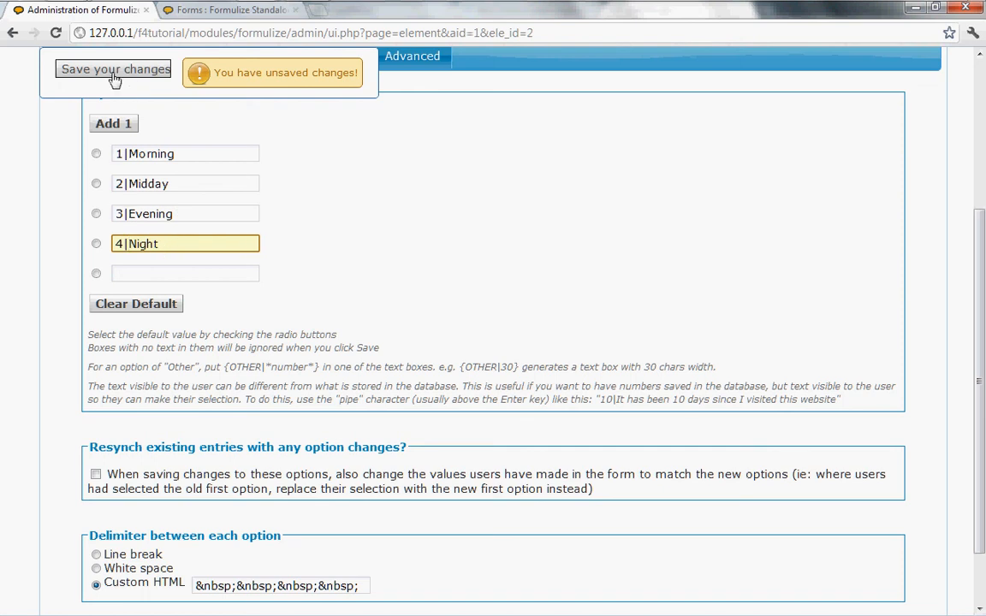
pyautogui.click(96, 475)
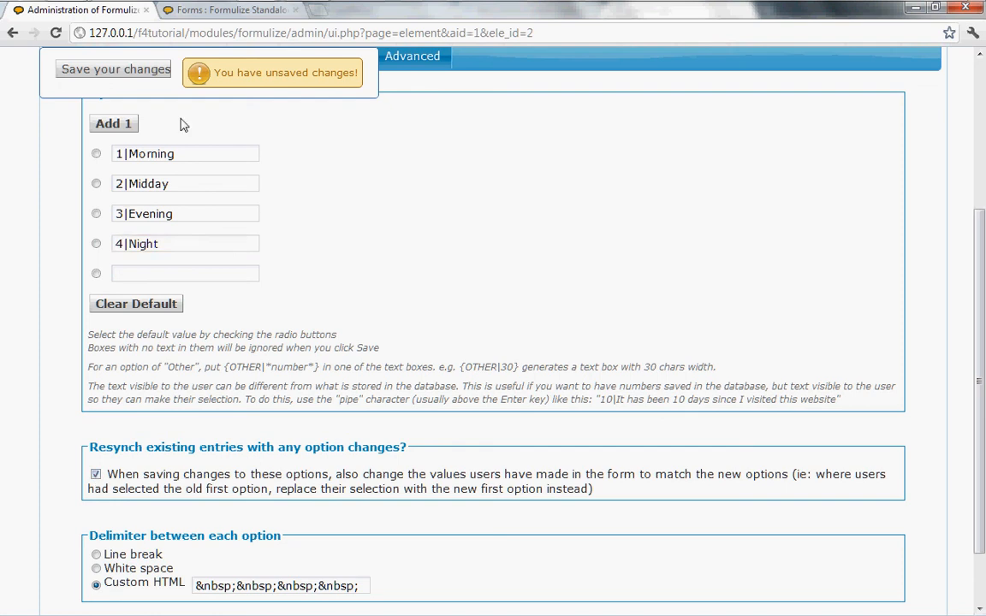
pyautogui.click(105, 70)
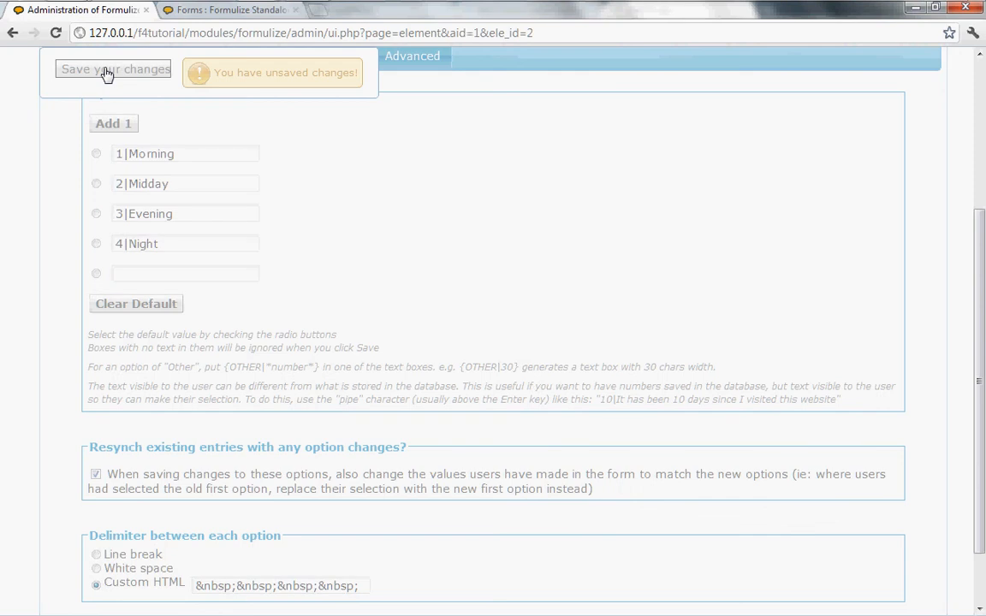
# - Reload the Wildlife Activity Form and view the Atlantic Puffin entry to confirm numeric Time of day values
pyautogui.click(210, 11)
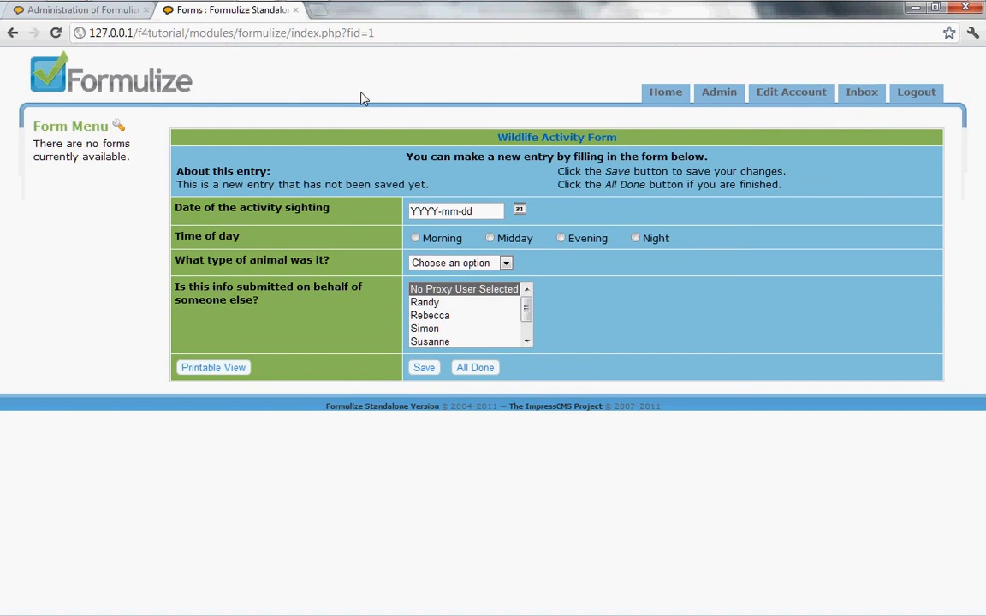
pyautogui.press('F5')
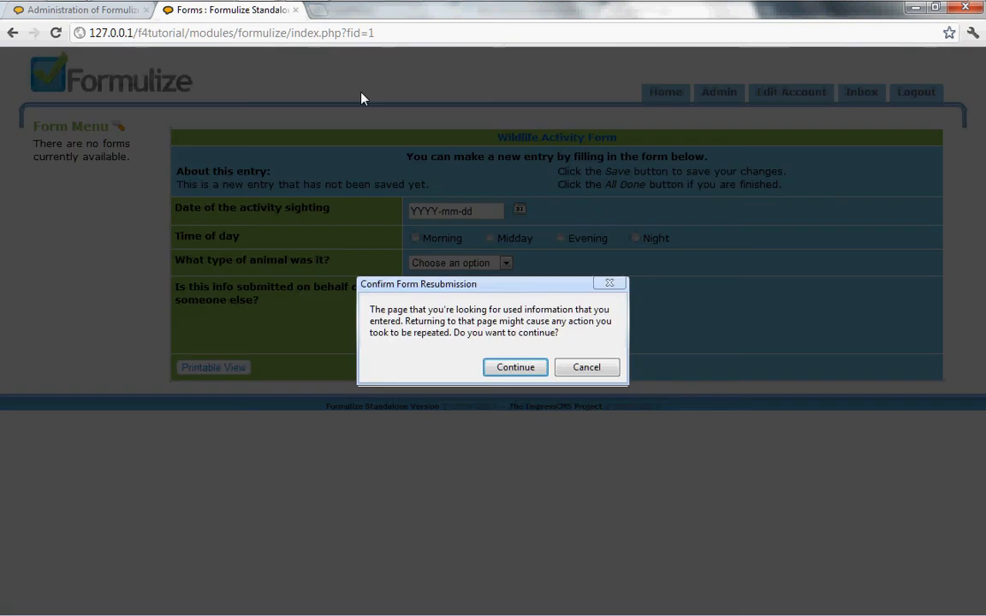
pyautogui.press('Return')
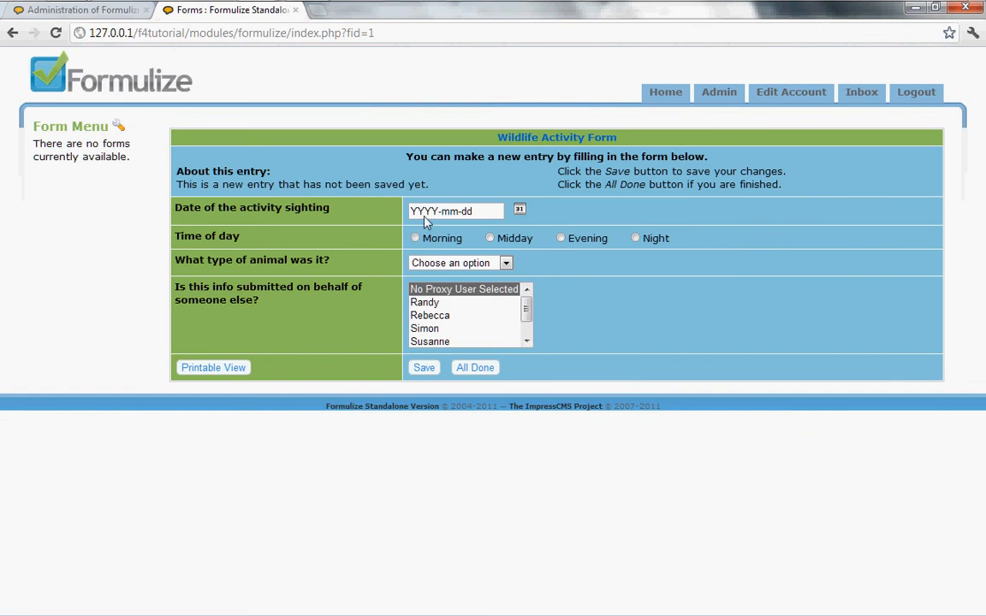
pyautogui.click(478, 372)
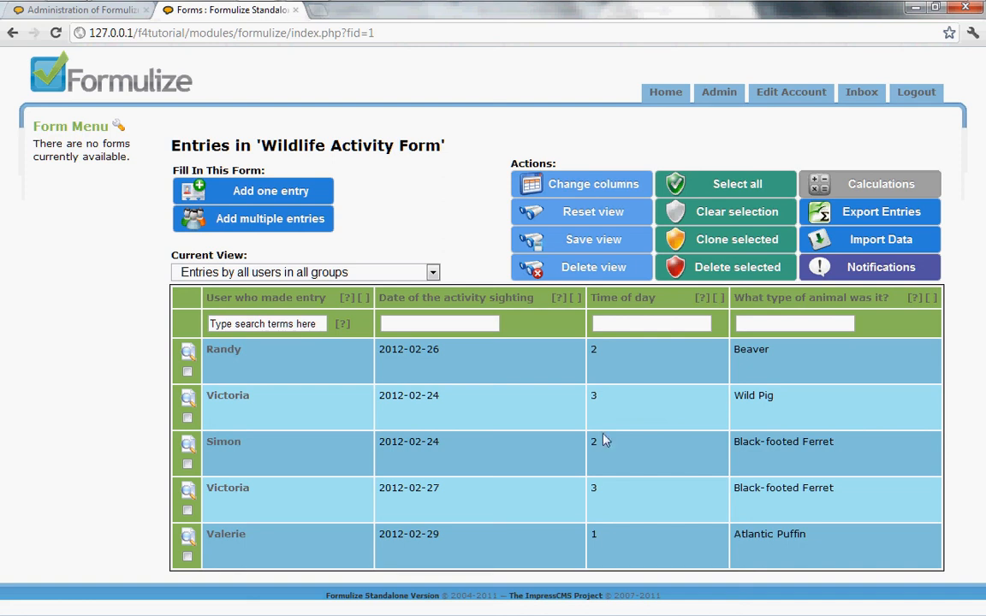
pyautogui.click(187, 539)
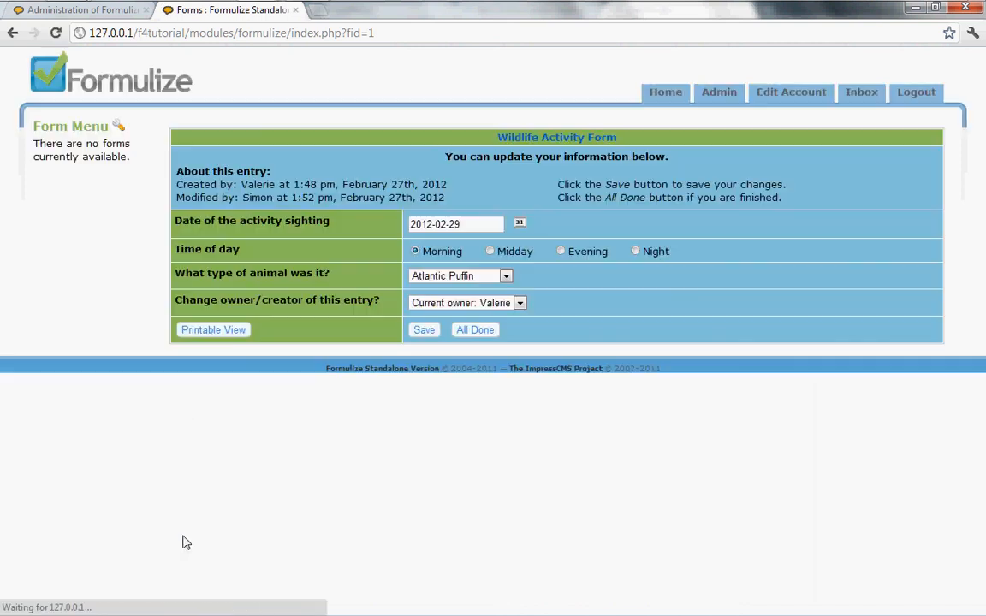
pyautogui.click(474, 329)
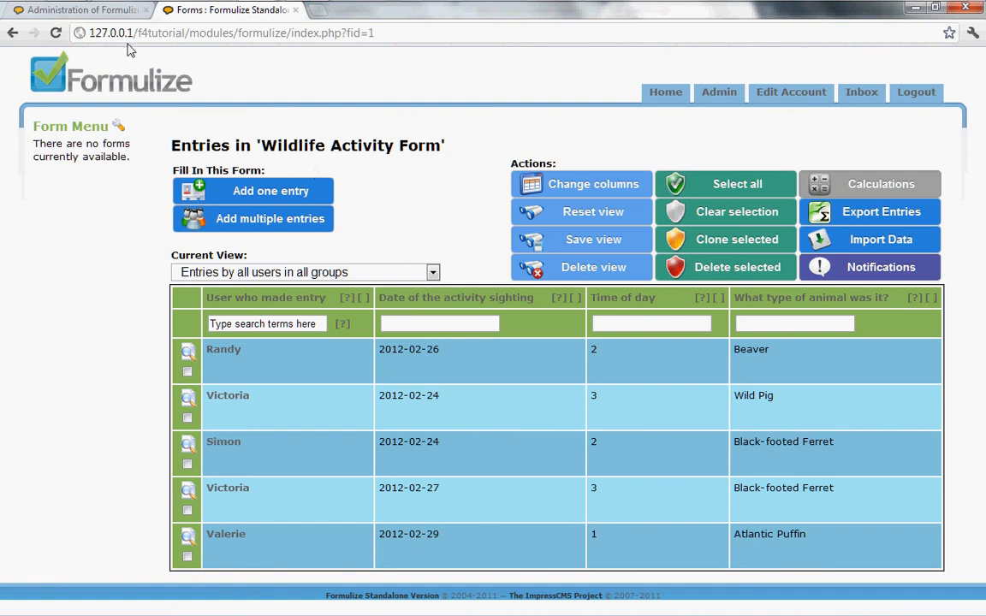
# - Remove the number prefixes so the options read plain Morning, Midday, Evening, Night, and save
pyautogui.click(95, 13)
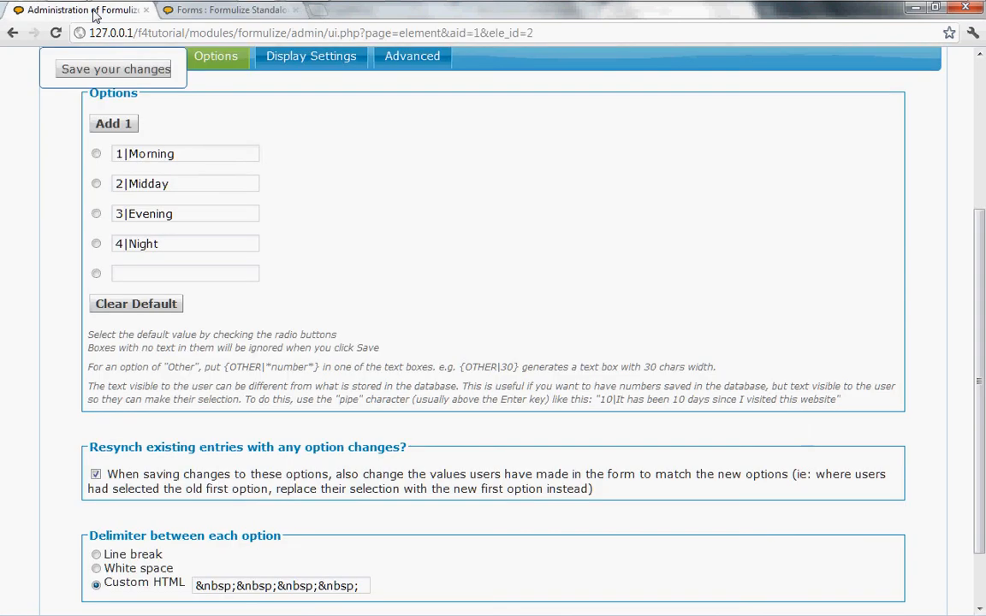
pyautogui.click(130, 243)
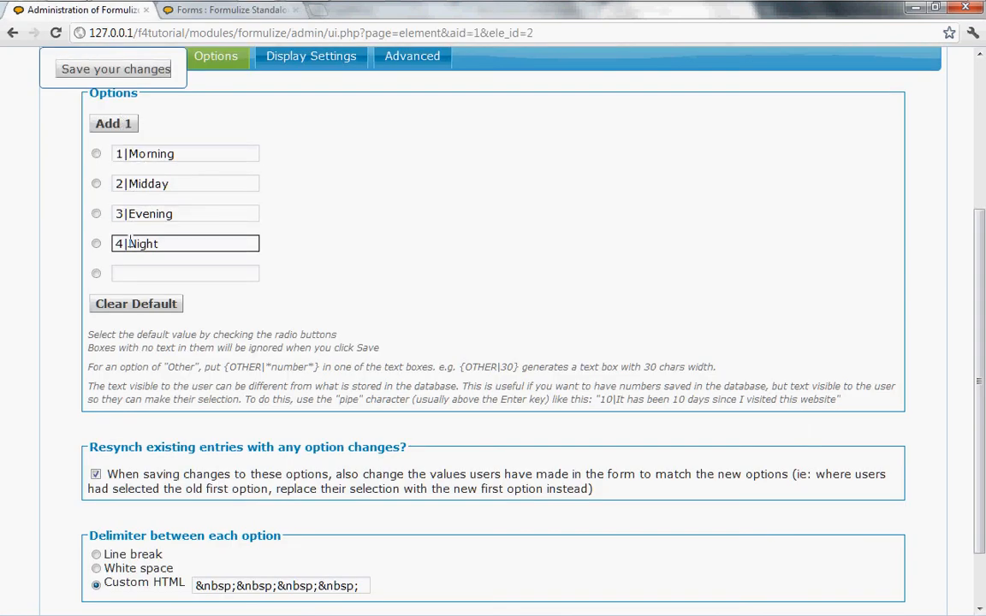
pyautogui.moveTo(129, 243); pyautogui.dragTo(79, 246)
pyautogui.press('BackSpace')
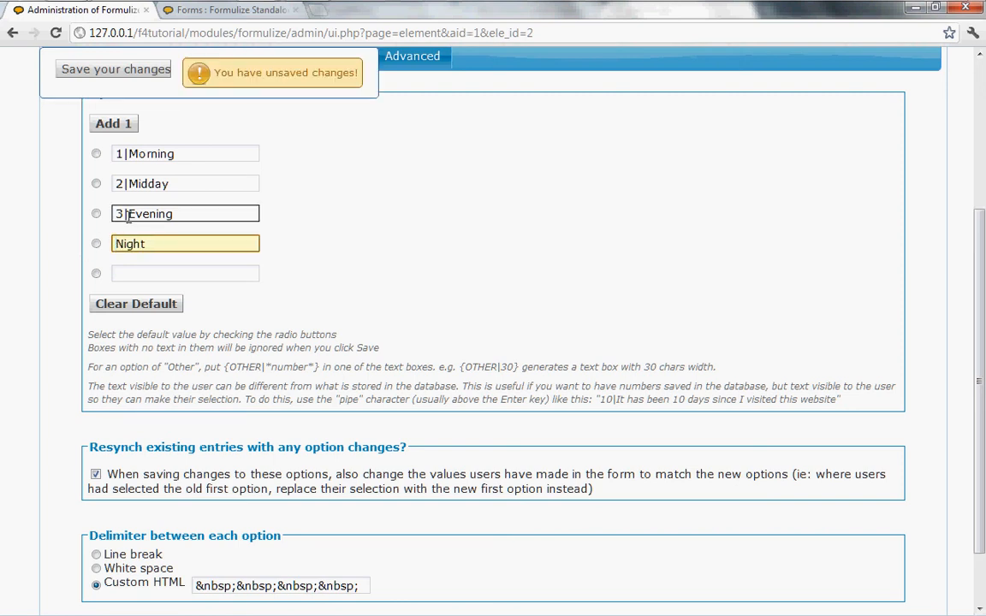
pyautogui.moveTo(128, 214); pyautogui.dragTo(89, 214)
pyautogui.press('BackSpace')
pyautogui.moveTo(130, 184); pyautogui.dragTo(103, 154)
pyautogui.press('BackSpace')
pyautogui.press('BackSpace')
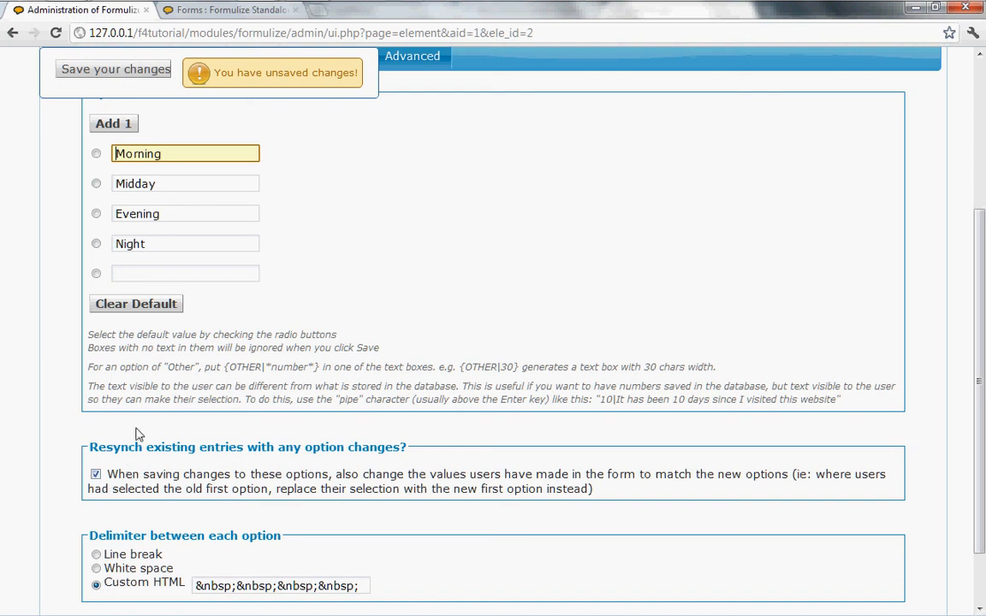
pyautogui.click(98, 75)
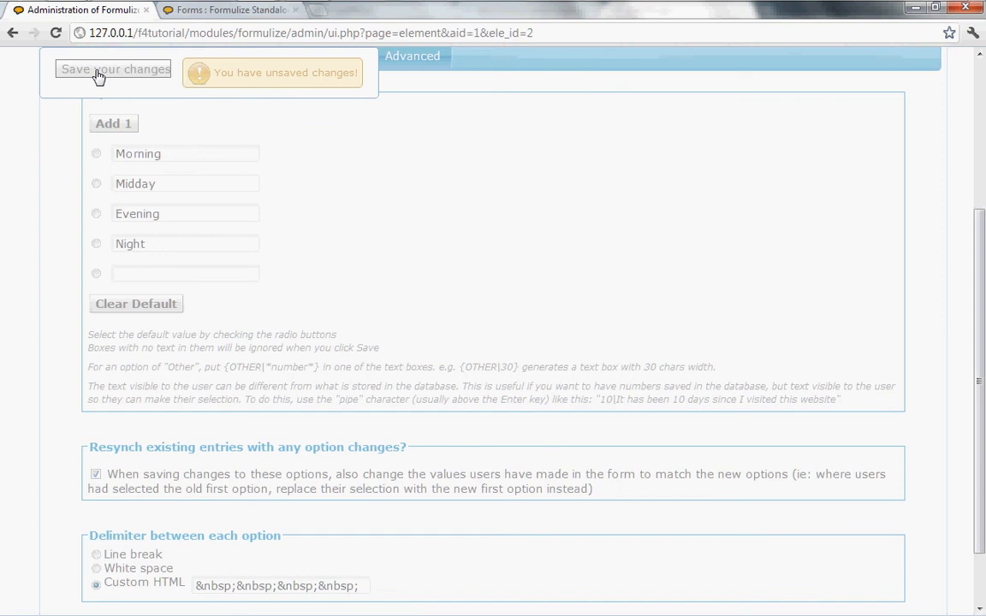
pyautogui.click(218, 10)
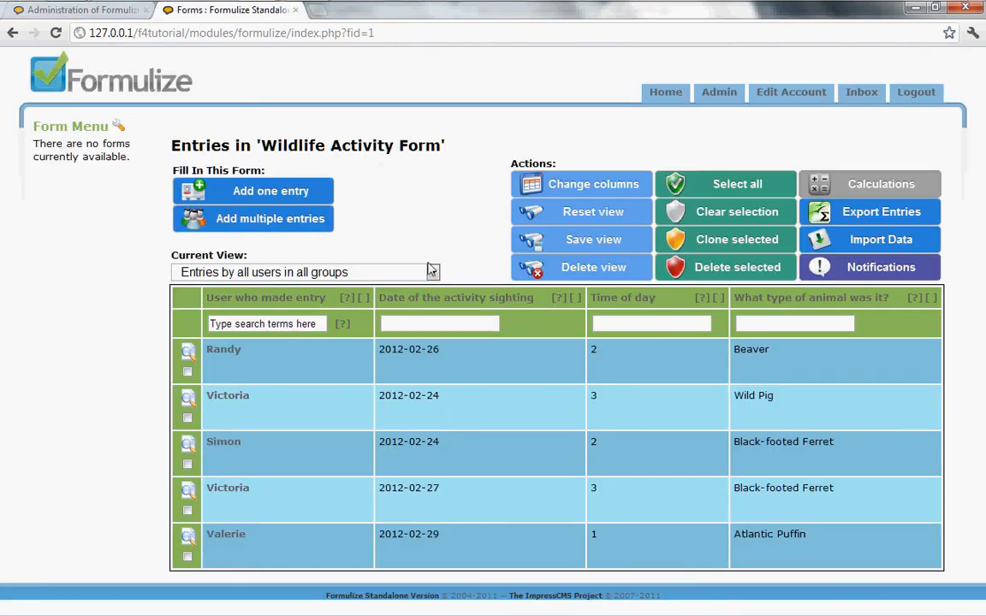
# - Reload the entries list to confirm Time of day shows Midday, Evening, Morning, then return to the options
pyautogui.click(399, 34)
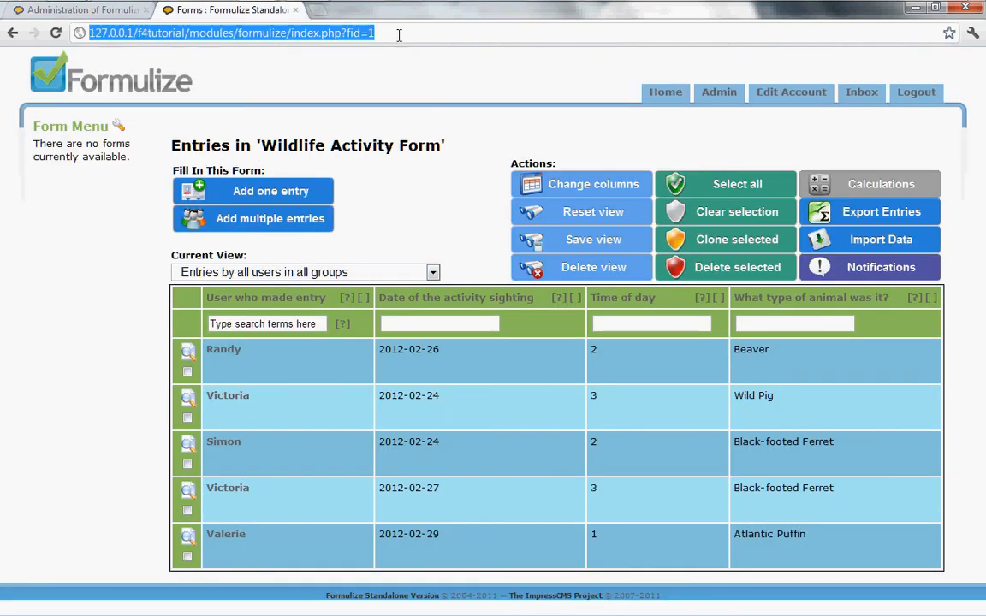
pyautogui.press('Return')
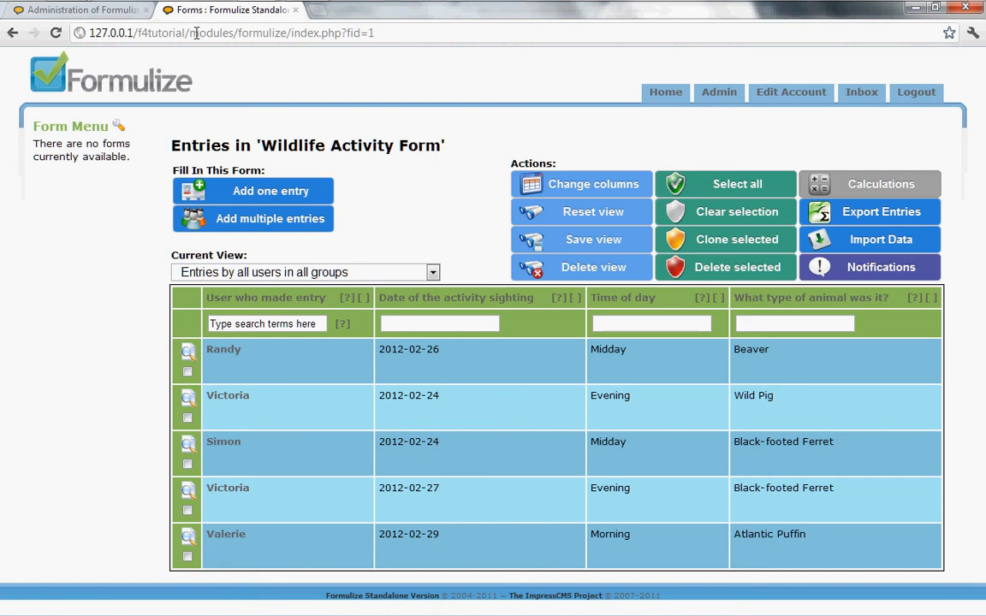
pyautogui.click(54, 19)
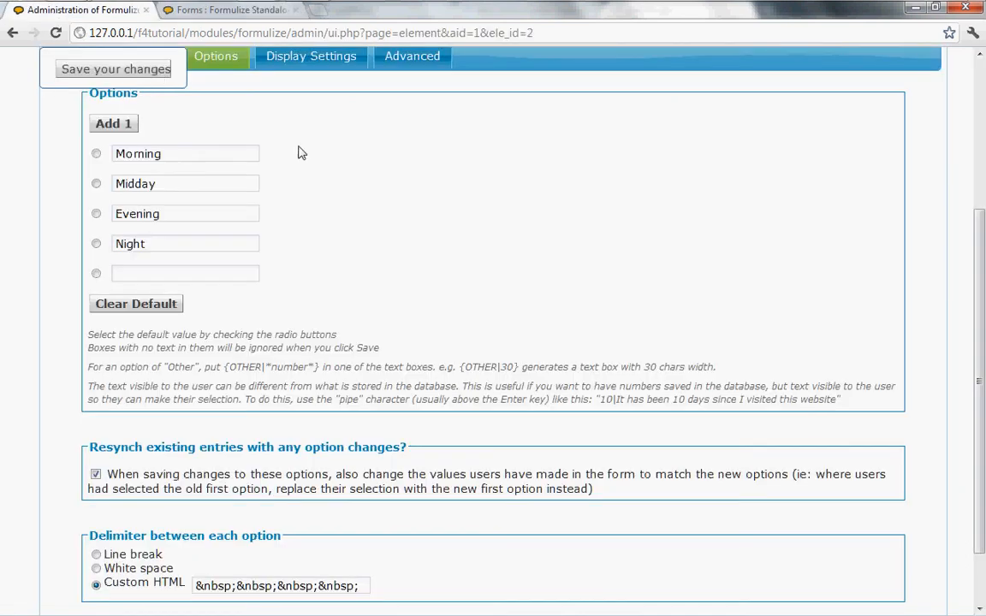
pyautogui.scroll(3, 373, 231)
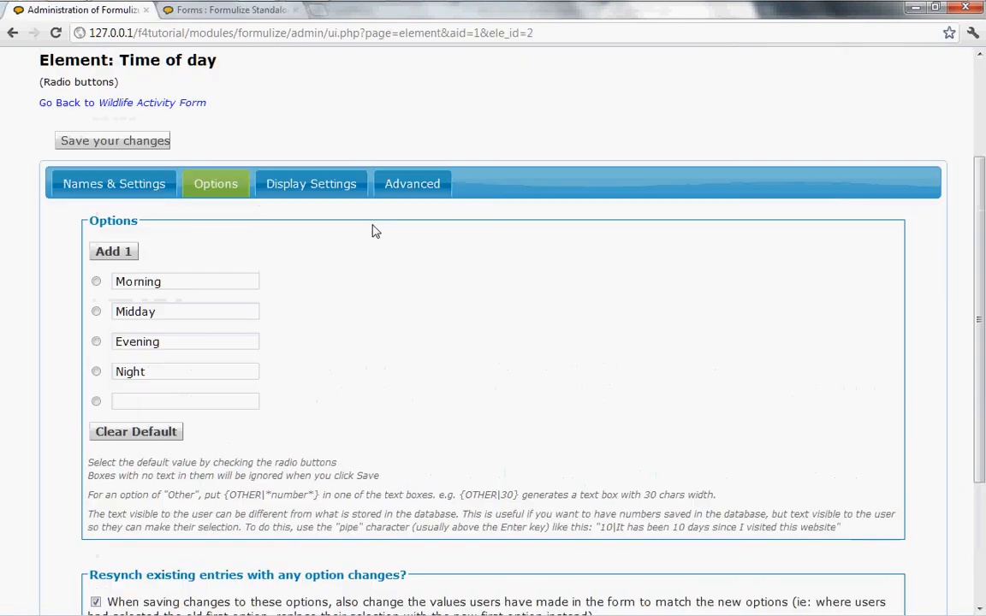
pyautogui.scroll(-5, 373, 231)
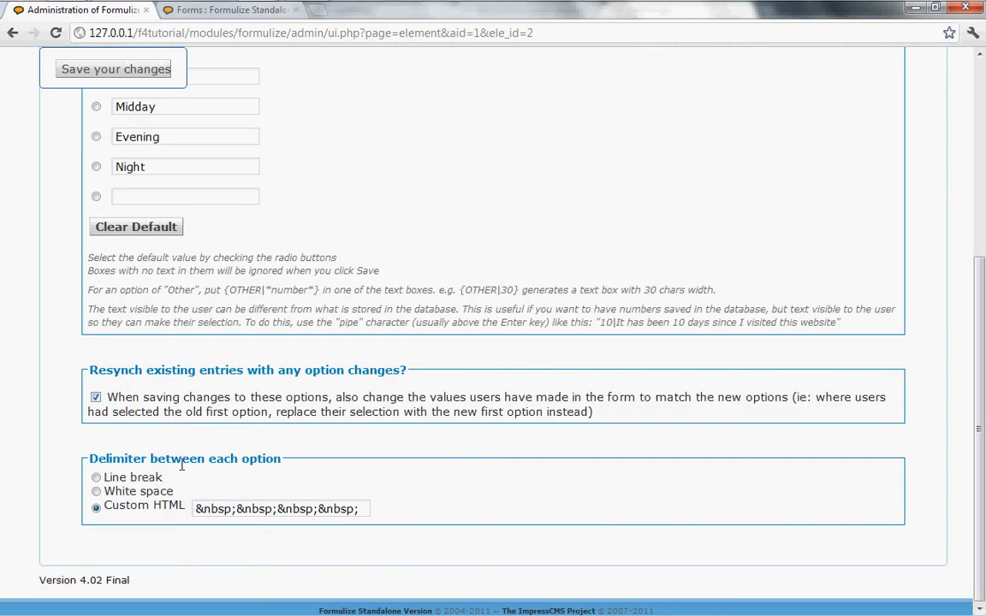
pyautogui.scroll(1, 524, 500)
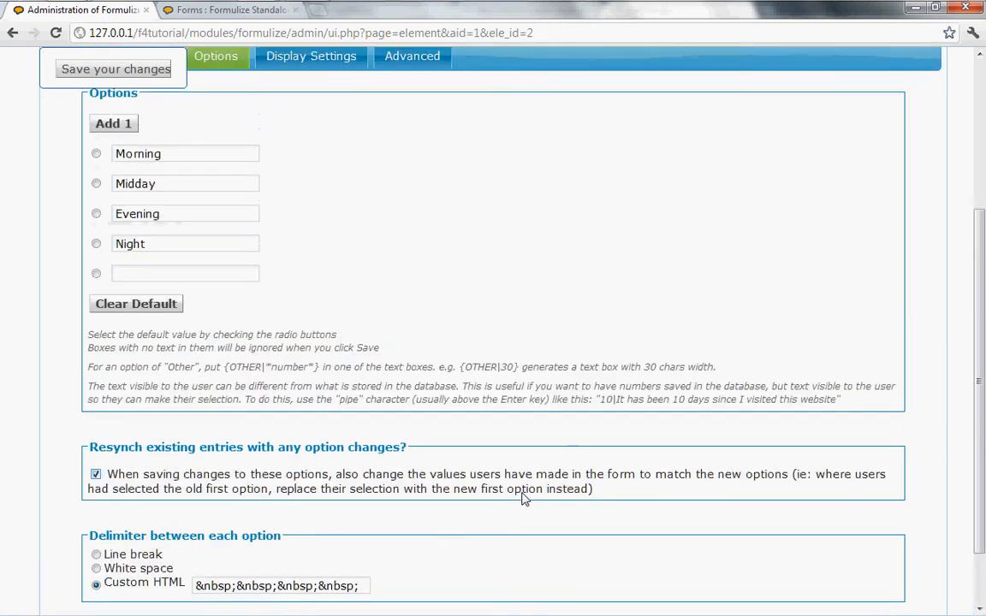
pyautogui.scroll(2, 522, 493)
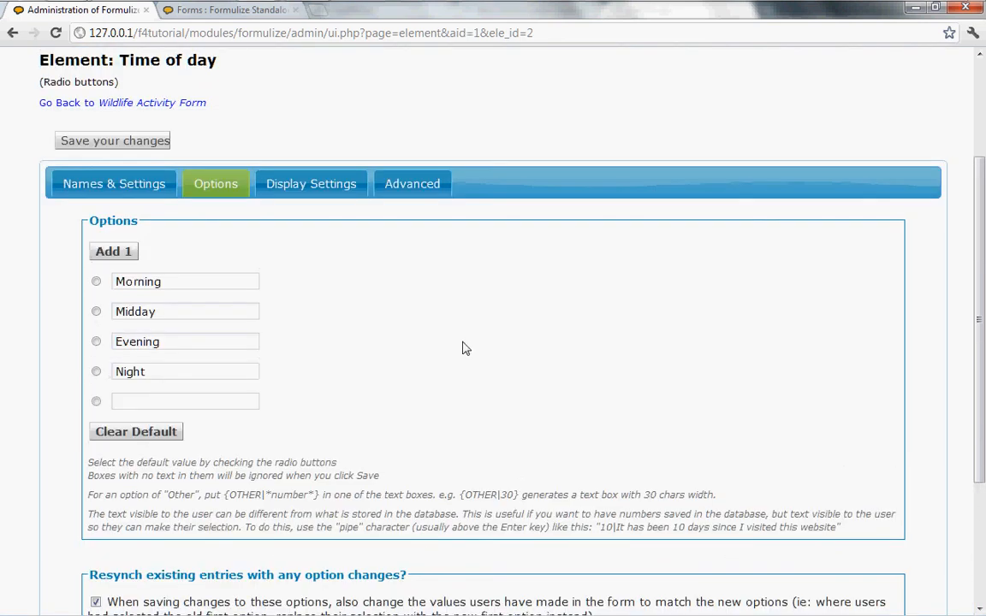